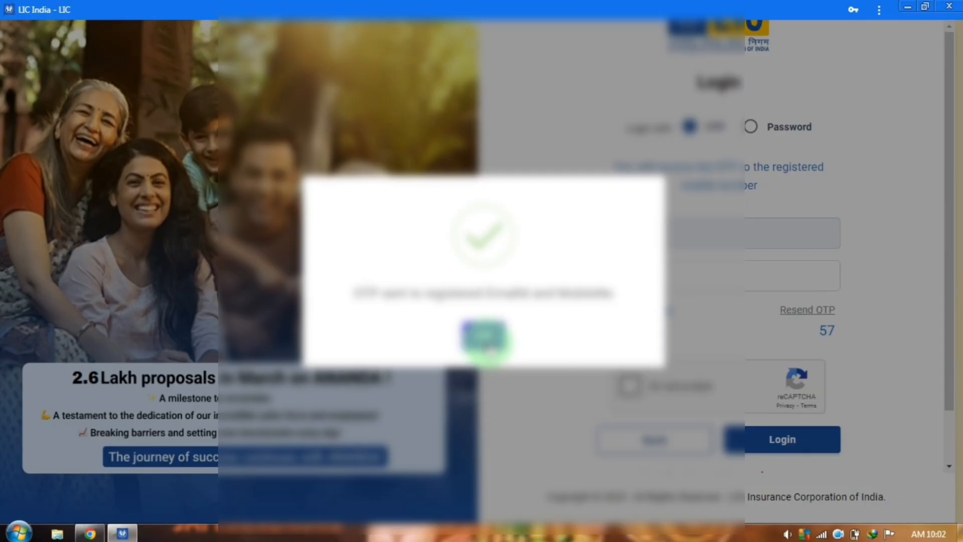
# Acknowledge the OTP-sent message to continue the agent's OTP login
pyautogui.click(484, 337)
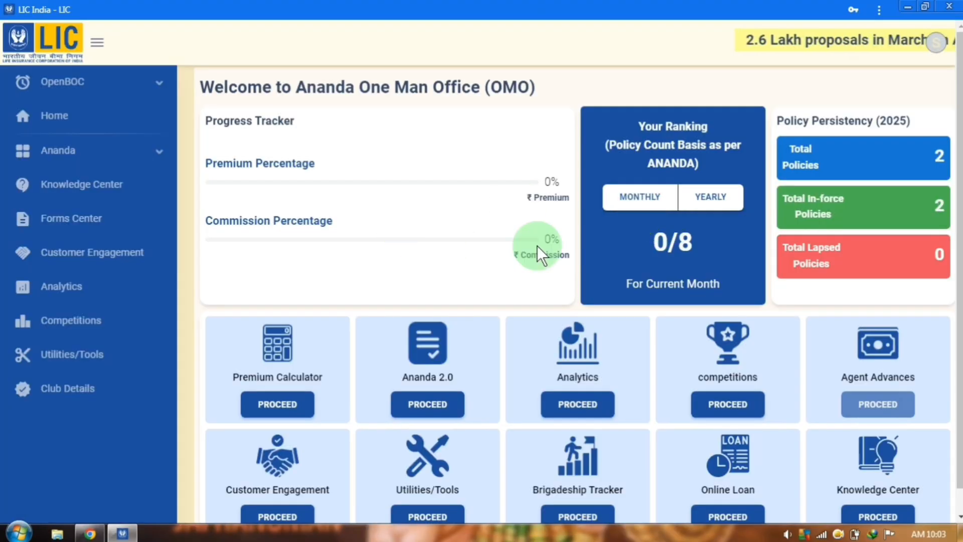
pyautogui.click(622, 190)
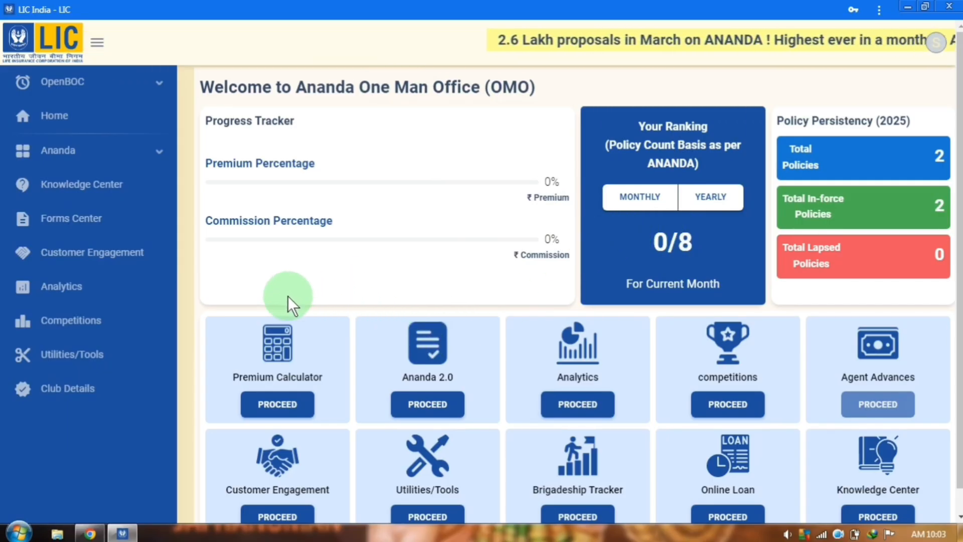
# Choose LIC's New Endowment Plan (714) in the premium calculator and continue to its quotation
pyautogui.click(277, 404)
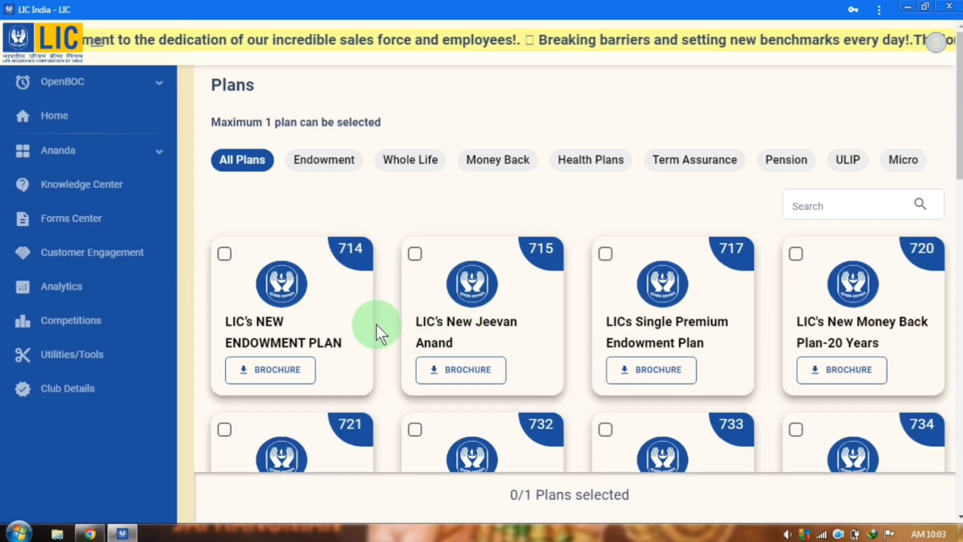
pyautogui.click(225, 254)
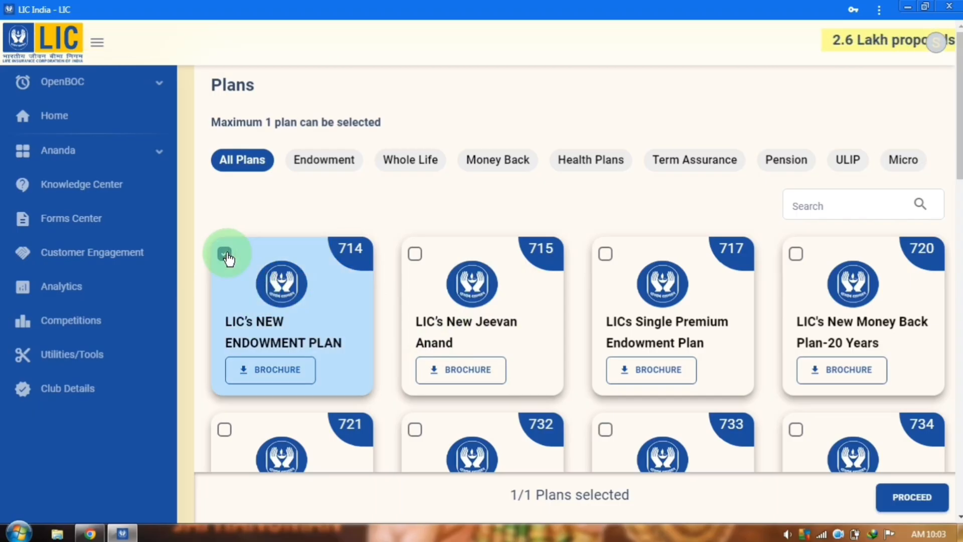
pyautogui.click(907, 497)
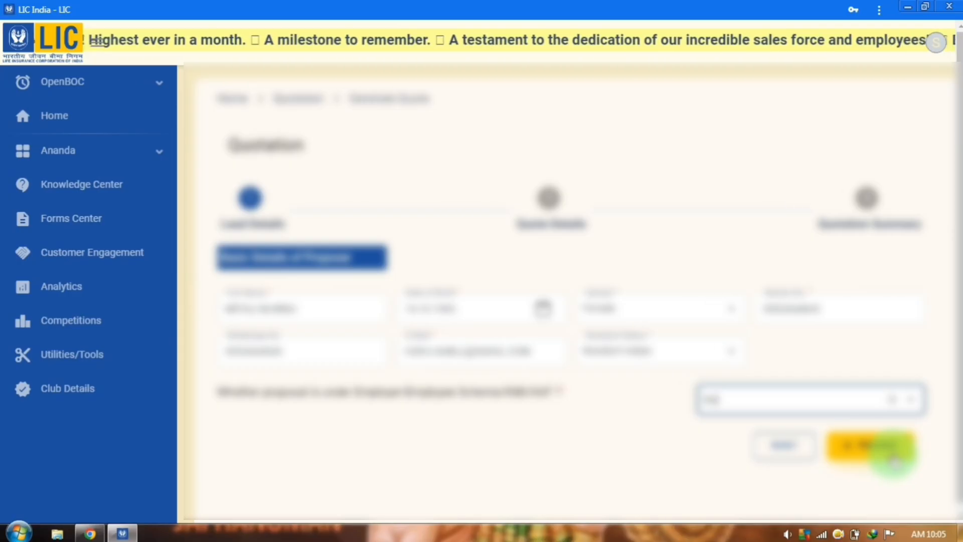
# Submit the proposer's lead details and move down to the Product Details section
pyautogui.click(894, 457)
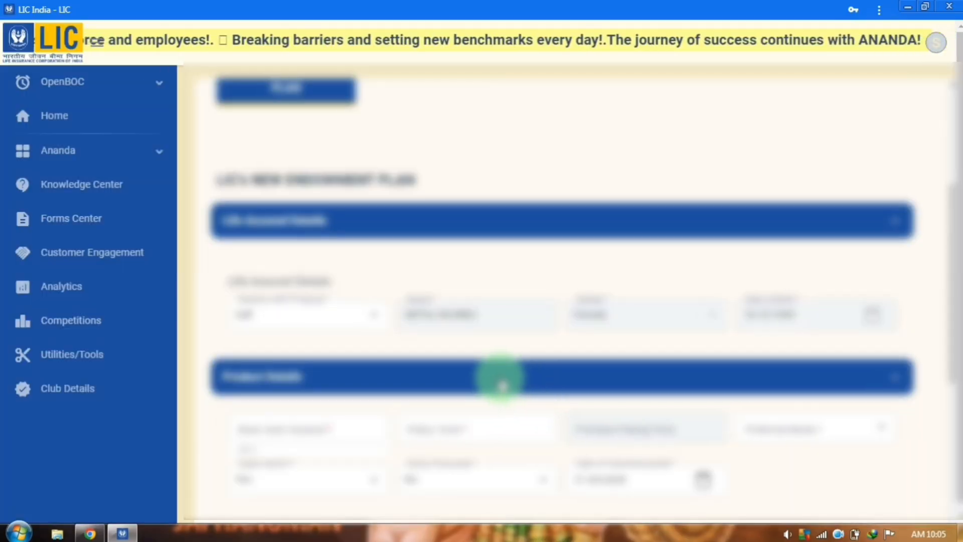
pyautogui.scroll(-3, 500, 381)
pyautogui.scroll(-2, 501, 384)
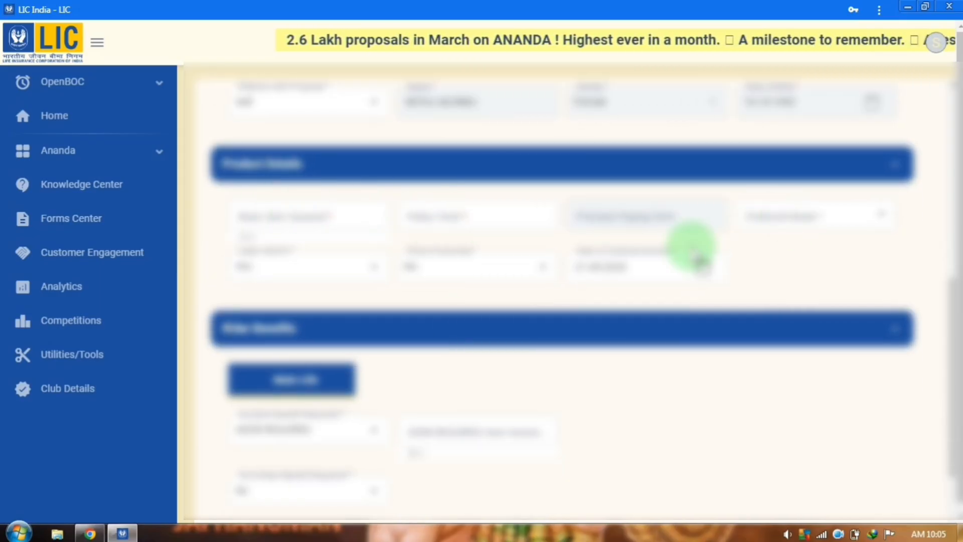
pyautogui.scroll(-2, 694, 322)
# Calculate the premium, save it as a quotation, and continue to the Quotation Summary
pyautogui.click(859, 469)
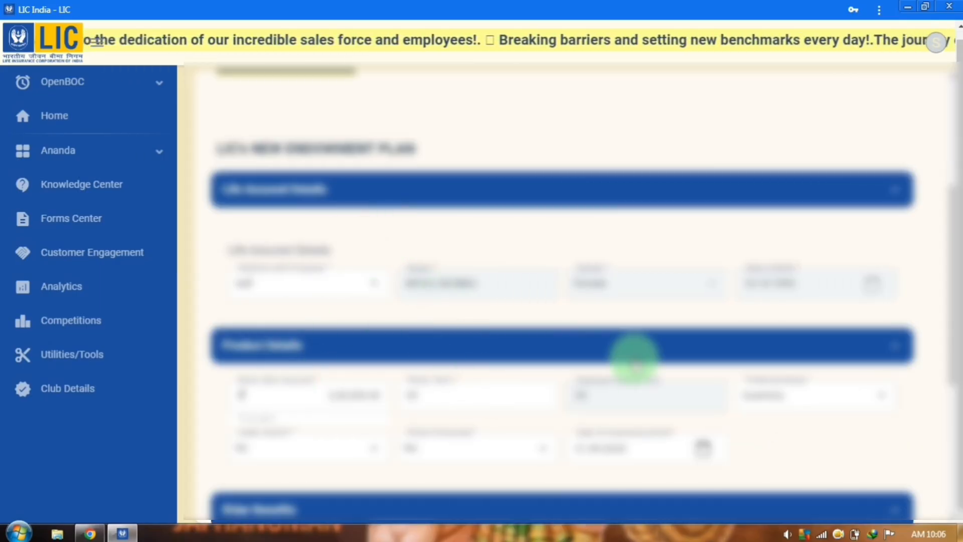
pyautogui.scroll(-6, 634, 359)
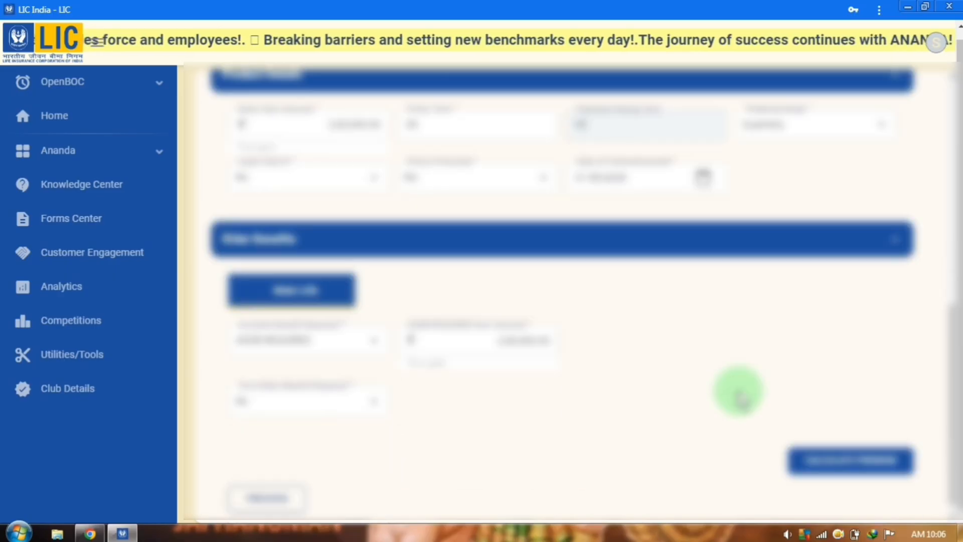
pyautogui.click(891, 444)
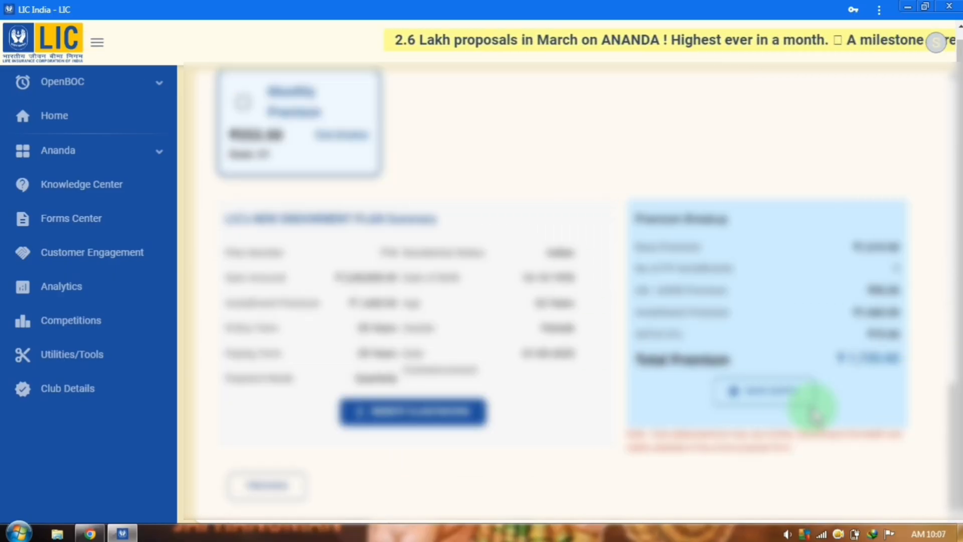
pyautogui.click(785, 393)
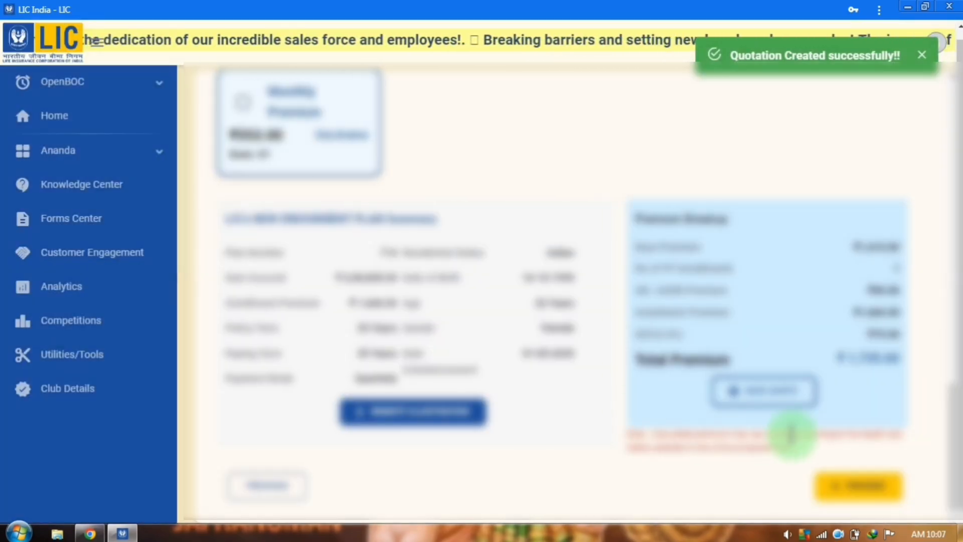
pyautogui.click(862, 487)
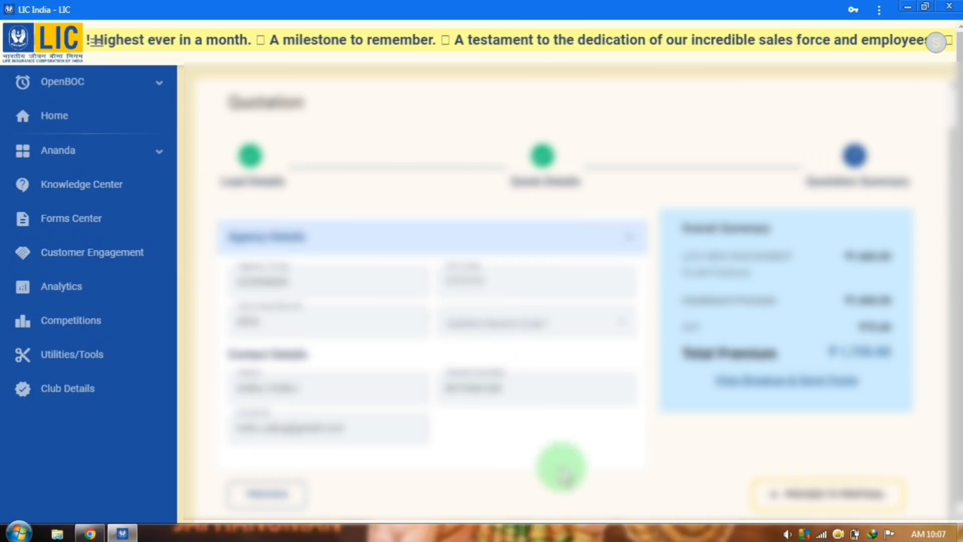
# Start a proposal from the quotation and initiate the proposer's Aadhaar e-KYC
pyautogui.click(825, 495)
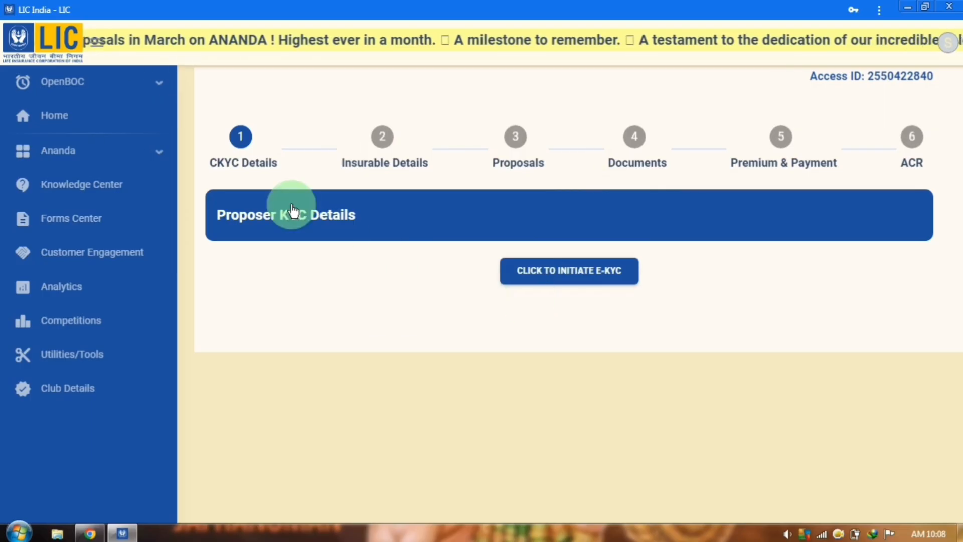
pyautogui.click(554, 276)
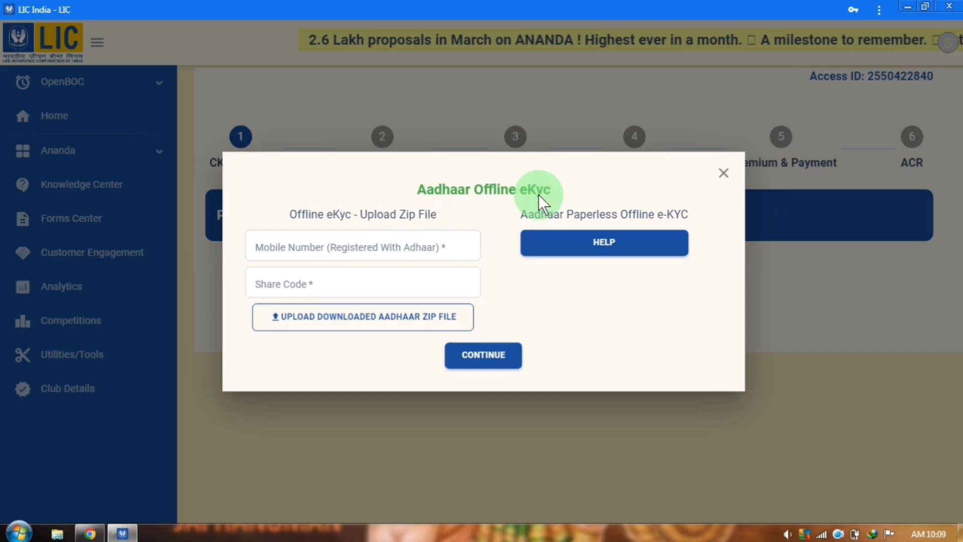
# Show the offline eKYC help and launch the myAadhaar site to generate the eKYC file
pyautogui.click(607, 244)
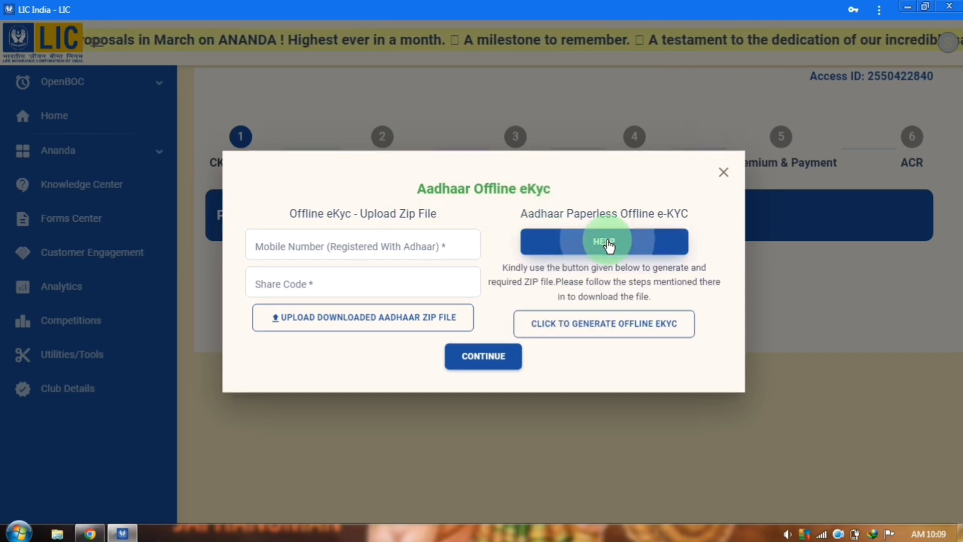
pyautogui.click(638, 332)
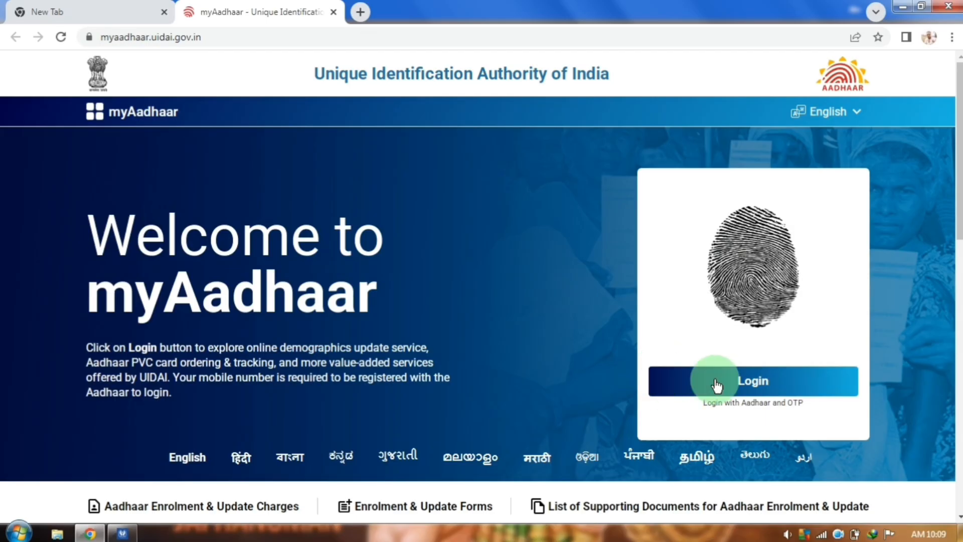
# Log in to myAadhaar with the customer's Aadhaar number, captcha and OTP
pyautogui.click(742, 388)
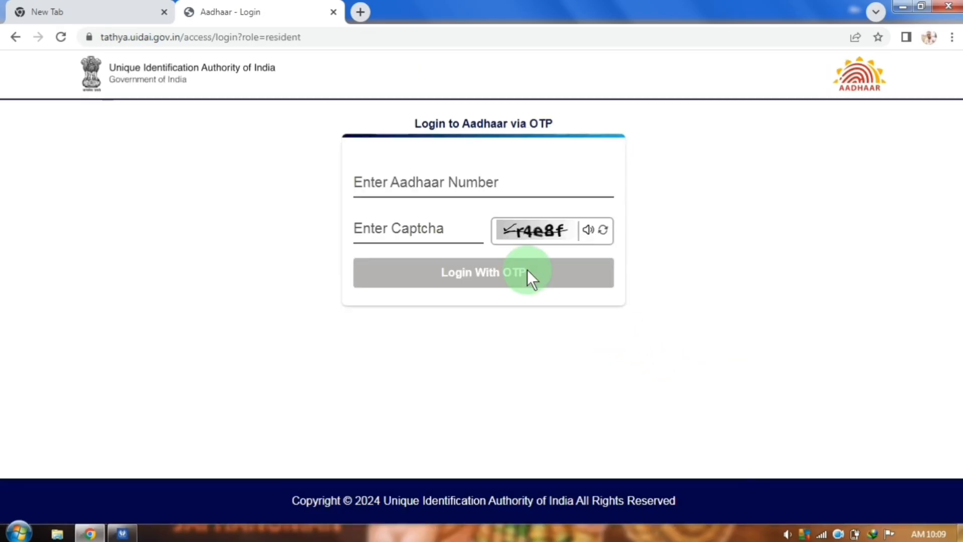
pyautogui.click(421, 183)
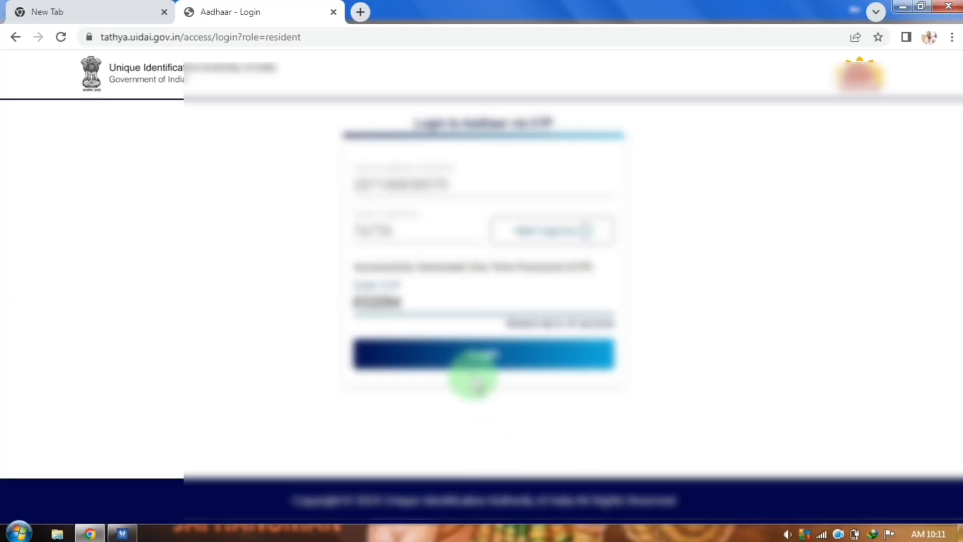
pyautogui.click(473, 358)
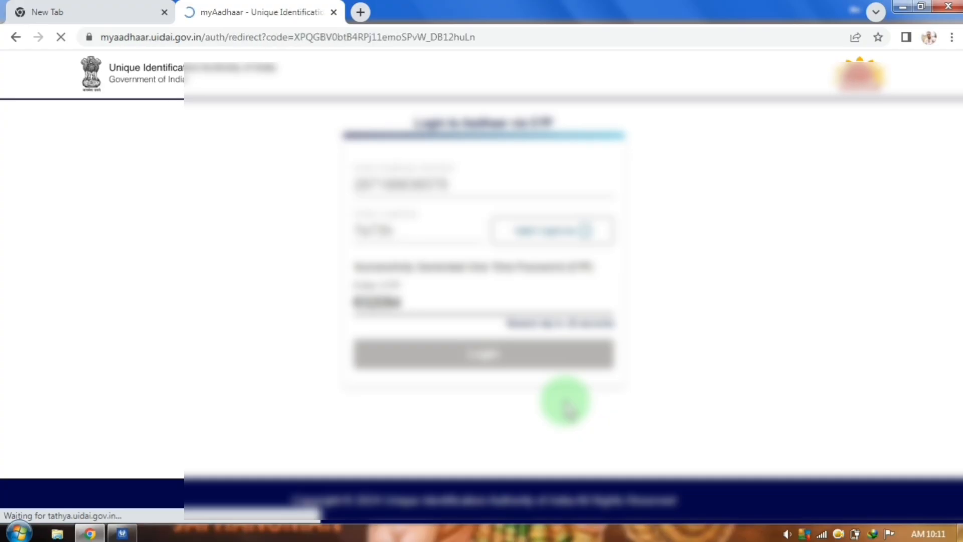
# Open Offline eKYC, set a 4-digit share code, and download the eKYC ZIP file
pyautogui.scroll(-4, 534, 389)
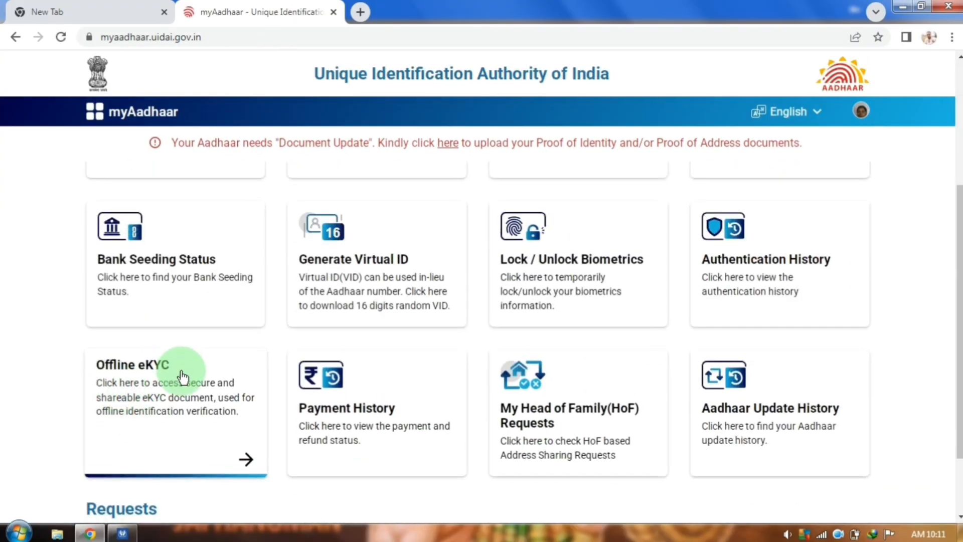
pyautogui.click(179, 399)
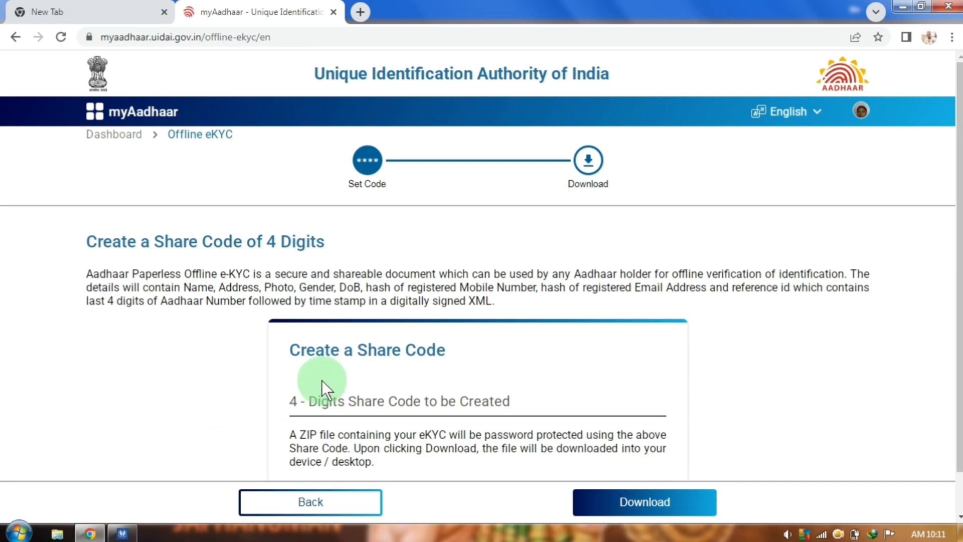
pyautogui.scroll(-1, 321, 380)
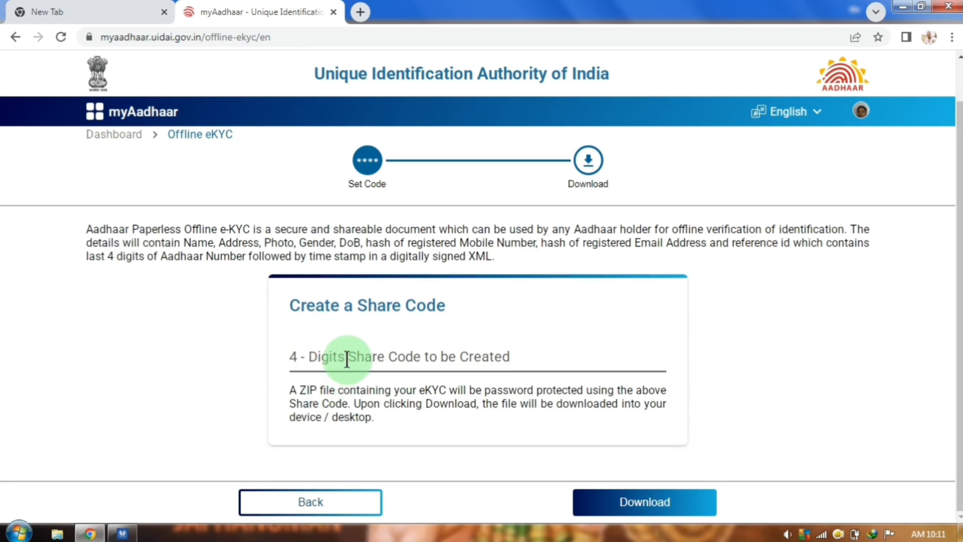
pyautogui.click(346, 358)
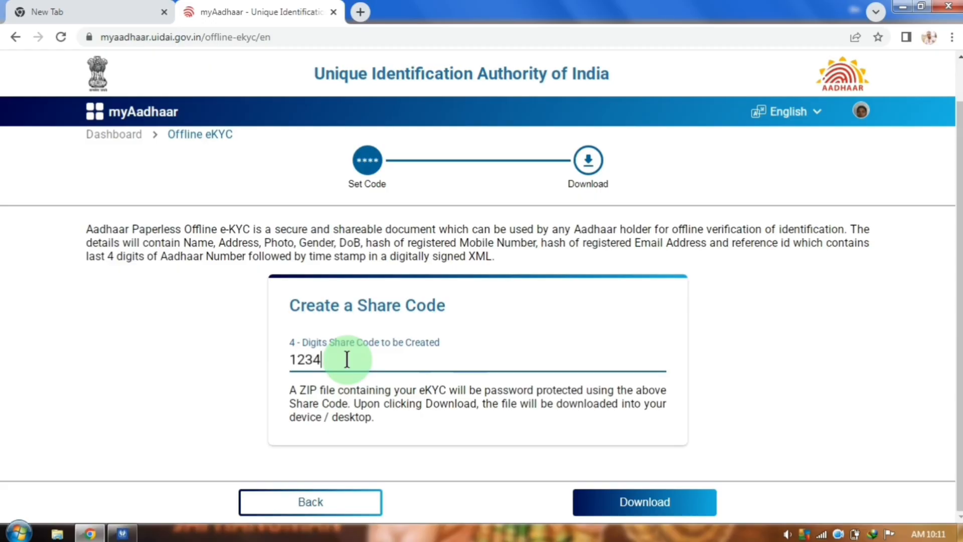
pyautogui.click(647, 504)
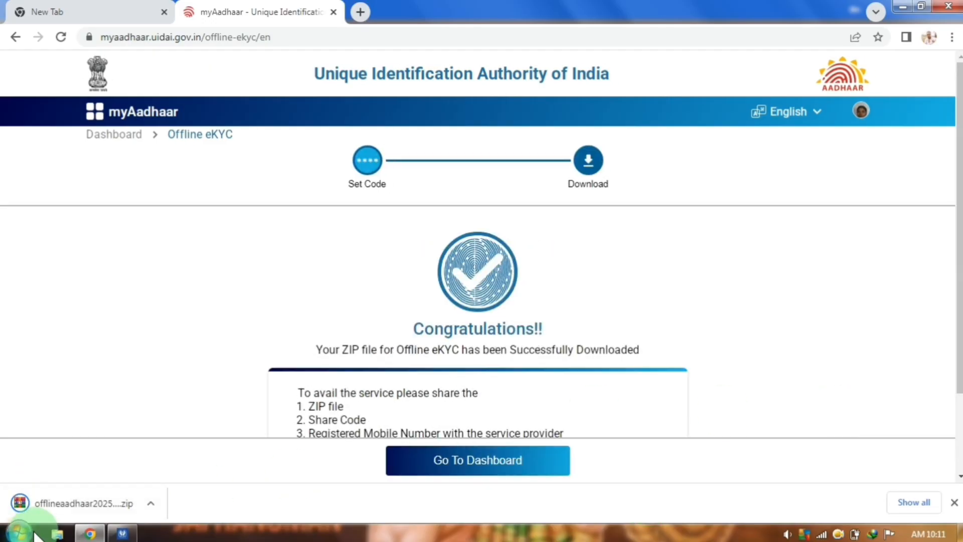
# Locate the downloaded offlineaadhaar ZIP in its folder, then return to the LIC eKyc dialog
pyautogui.click(918, 501)
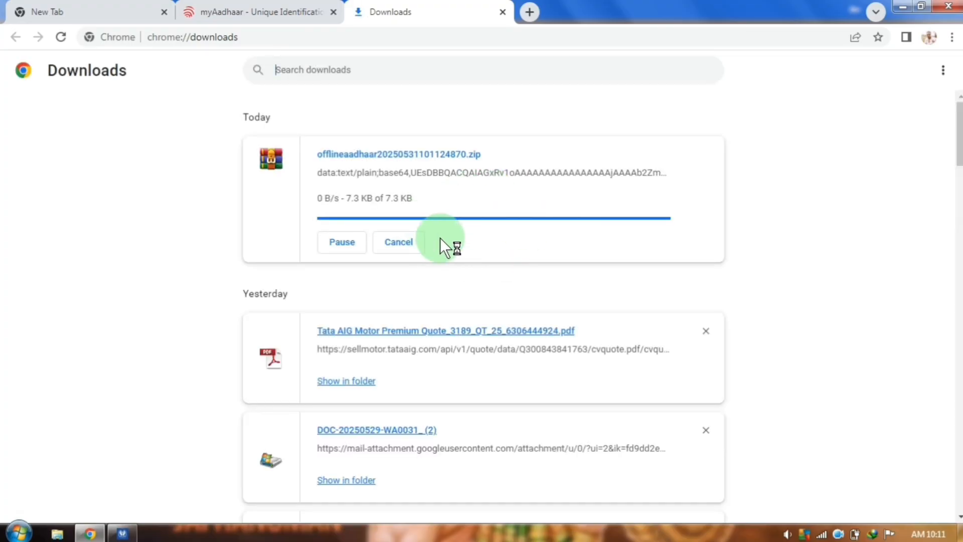
pyautogui.click(393, 231)
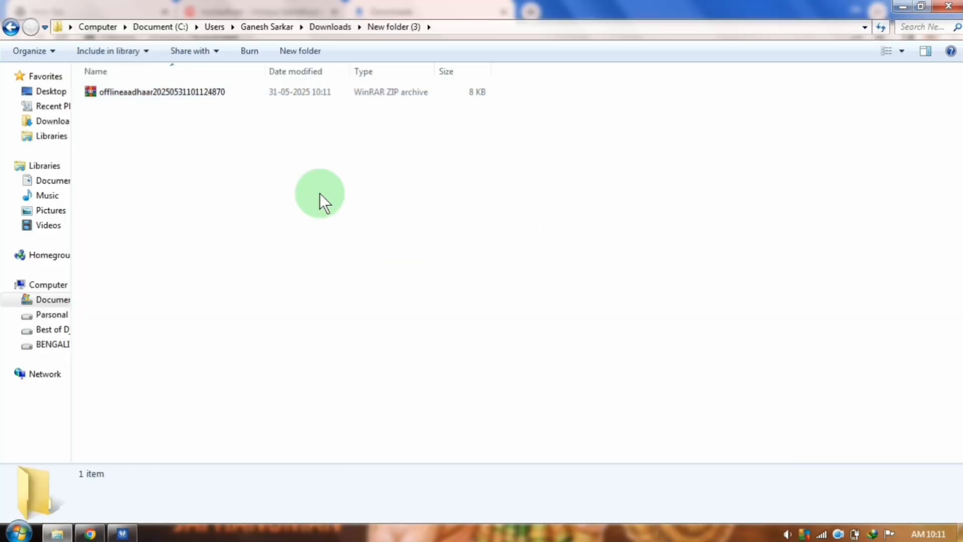
pyautogui.click(126, 533)
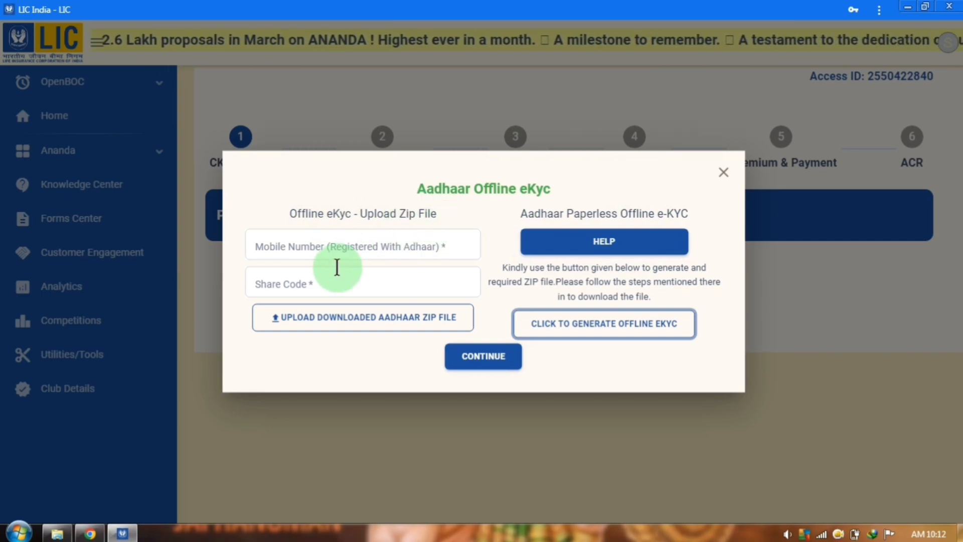
# Enter the customer's Aadhaar-registered mobile number and the 4-digit share code
pyautogui.click(337, 250)
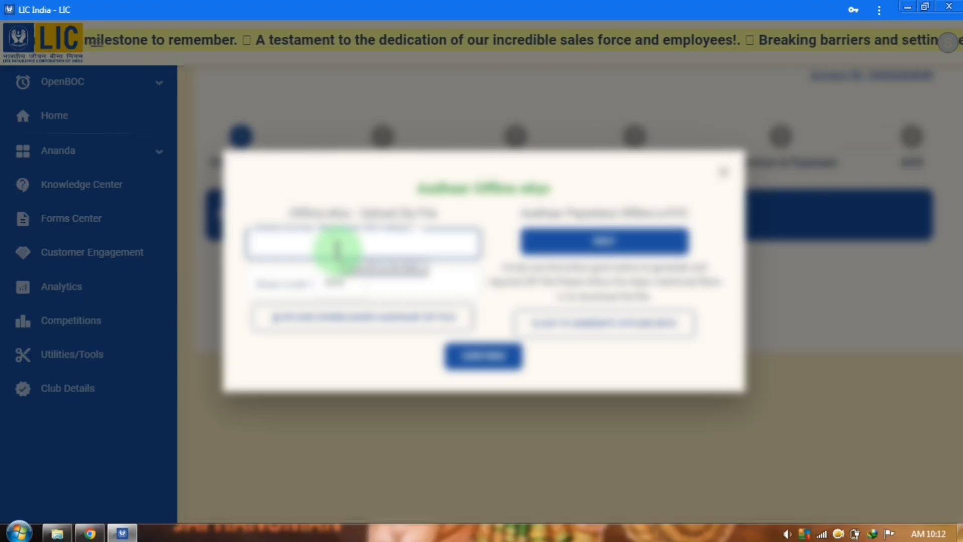
pyautogui.click(300, 277)
pyautogui.click(300, 278)
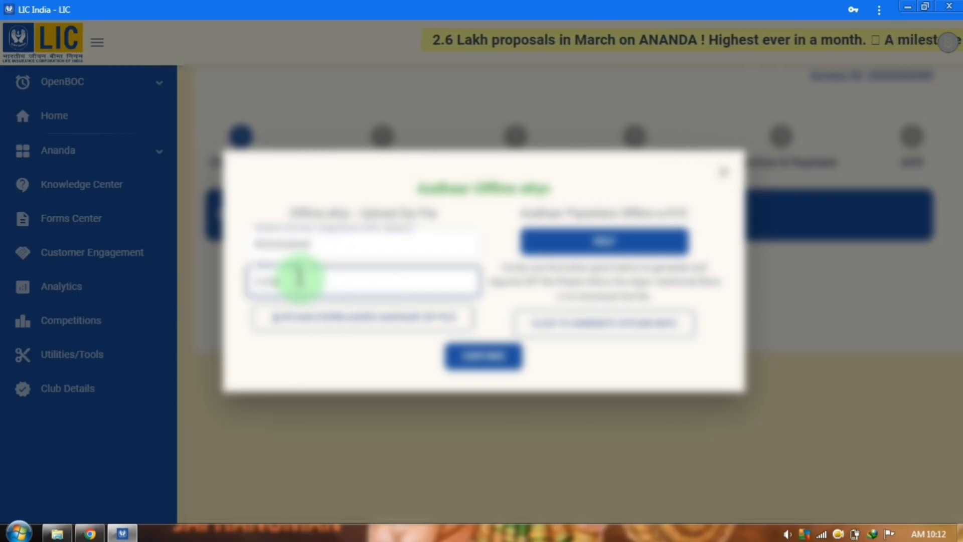
pyautogui.click(331, 318)
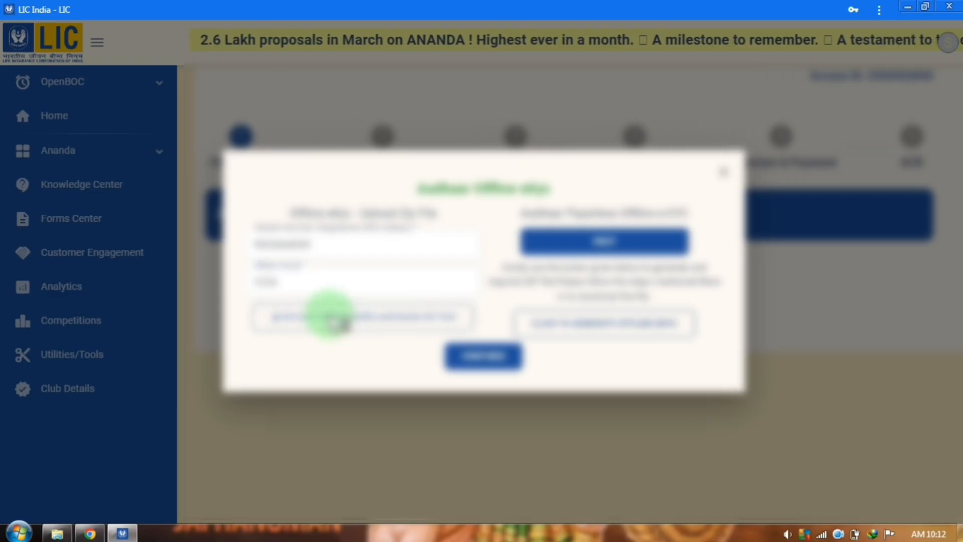
# Upload the offlineaadhaar ZIP, submit the eKYC, and proceed to Insurable Details
pyautogui.click(425, 323)
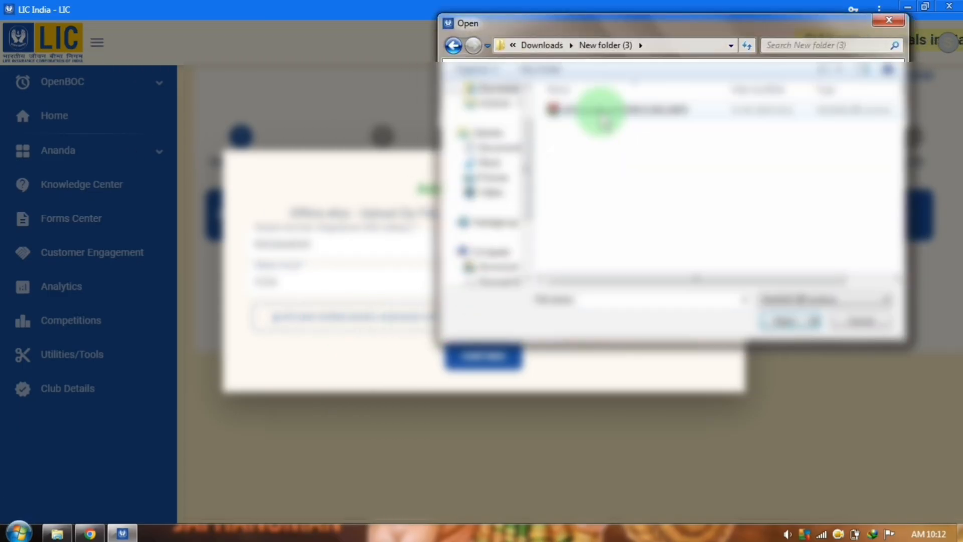
pyautogui.doubleClick(604, 122)
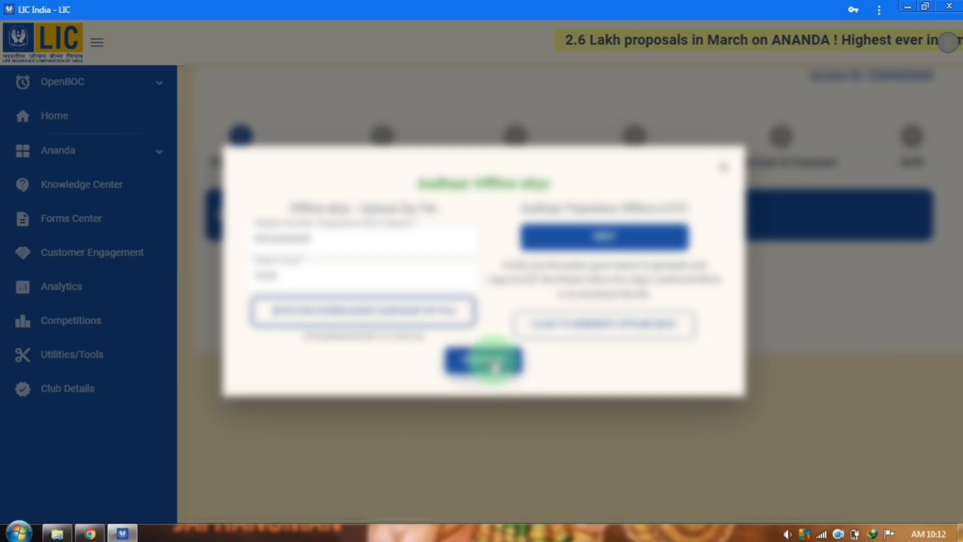
pyautogui.click(494, 362)
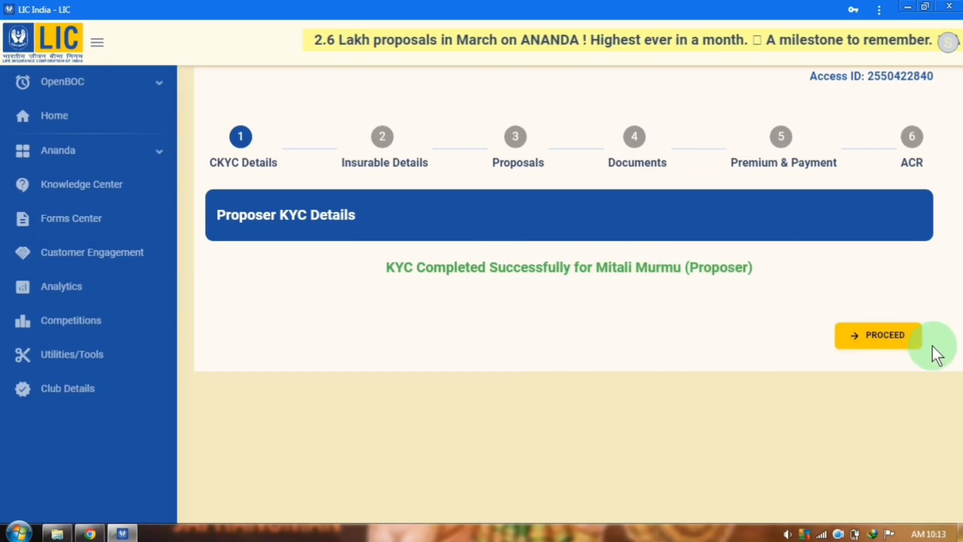
pyautogui.click(890, 349)
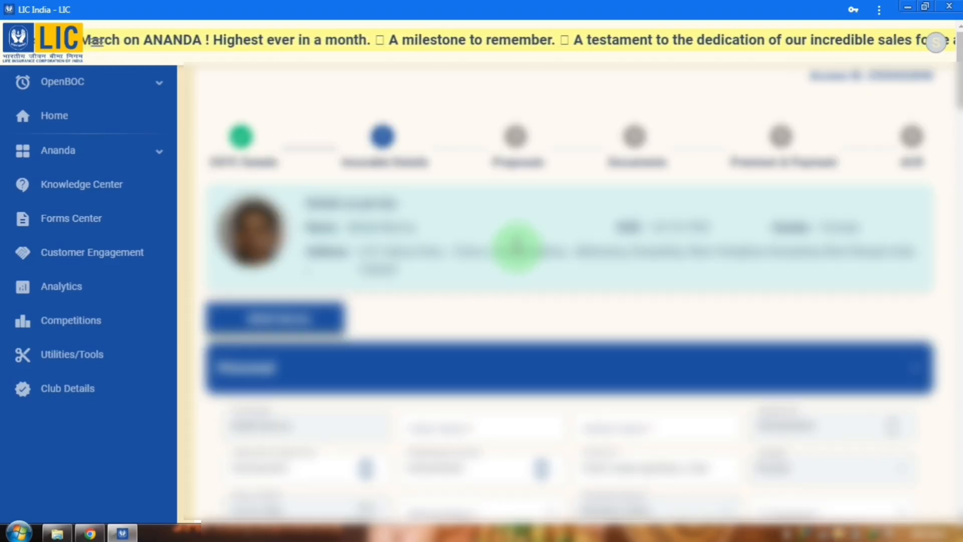
pyautogui.scroll(-3, 516, 248)
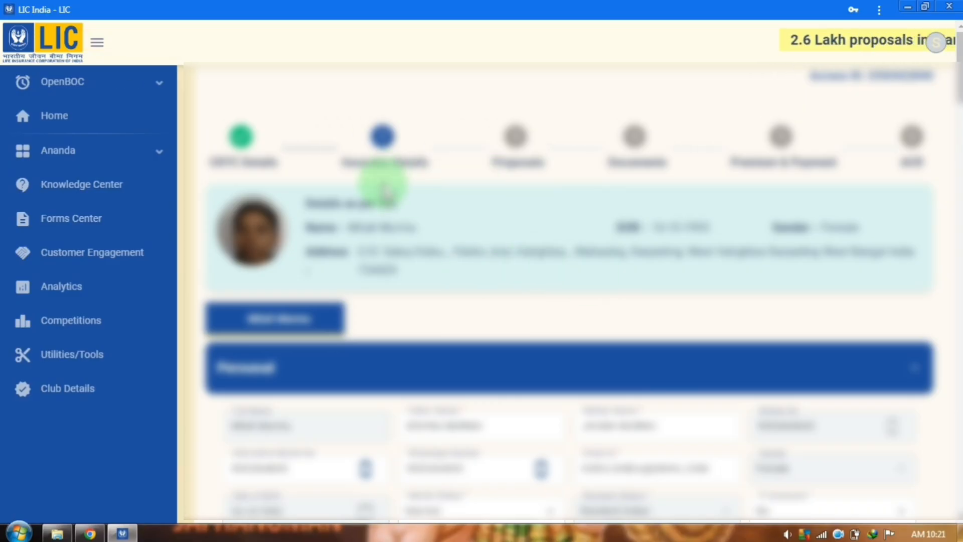
pyautogui.scroll(-1, 536, 251)
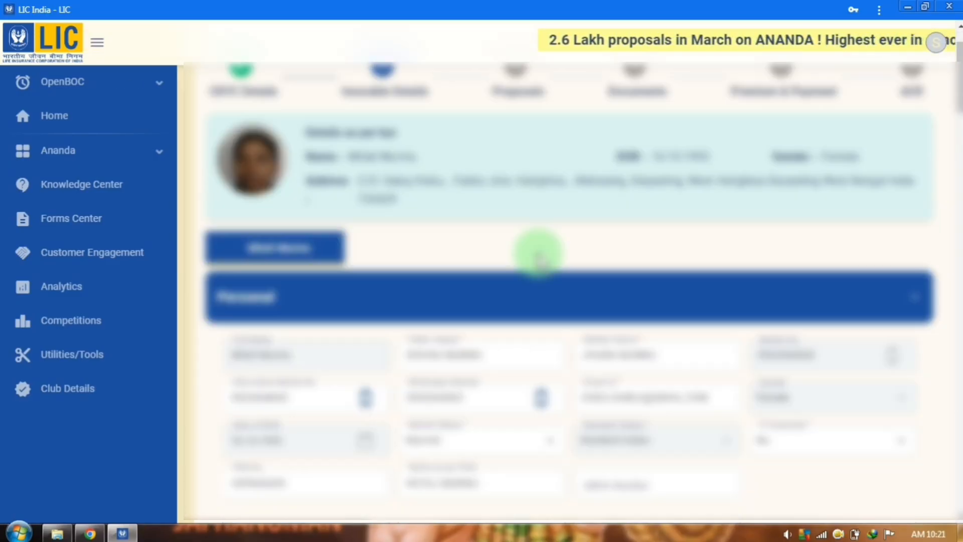
pyautogui.scroll(-1, 524, 280)
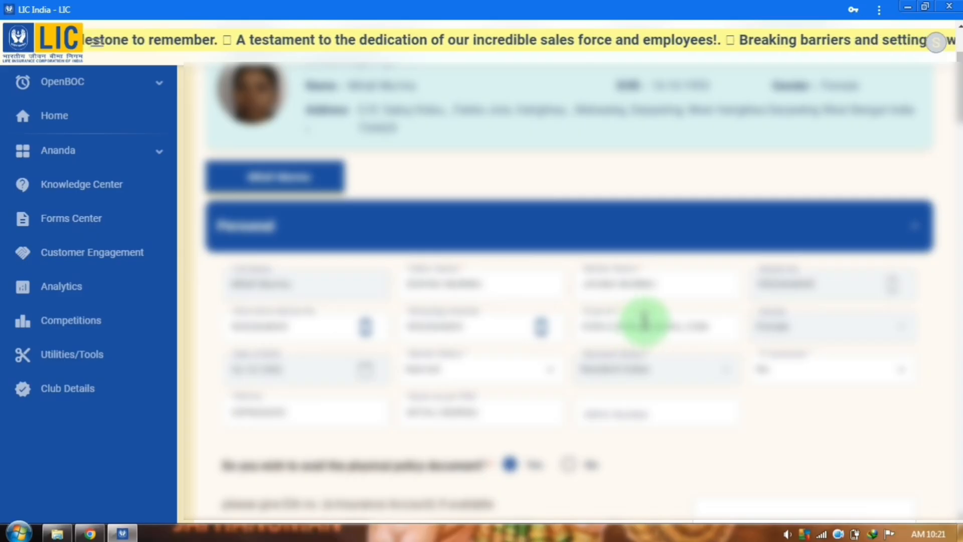
pyautogui.scroll(-3, 595, 316)
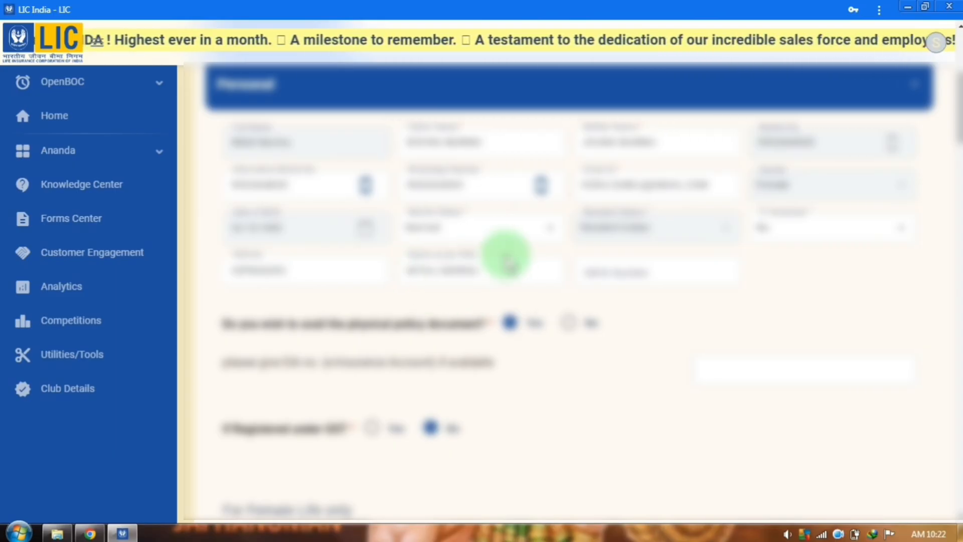
pyautogui.scroll(-1, 510, 256)
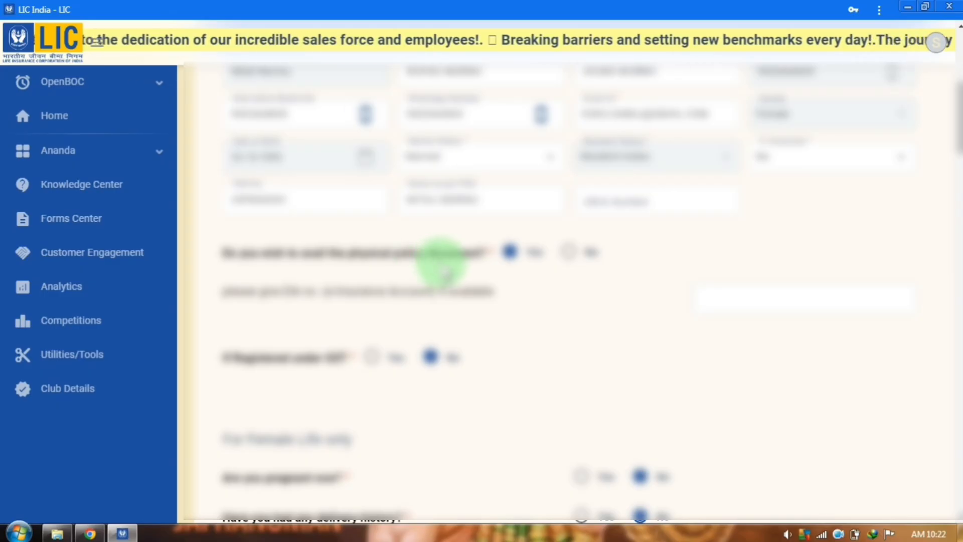
pyautogui.scroll(-2, 514, 259)
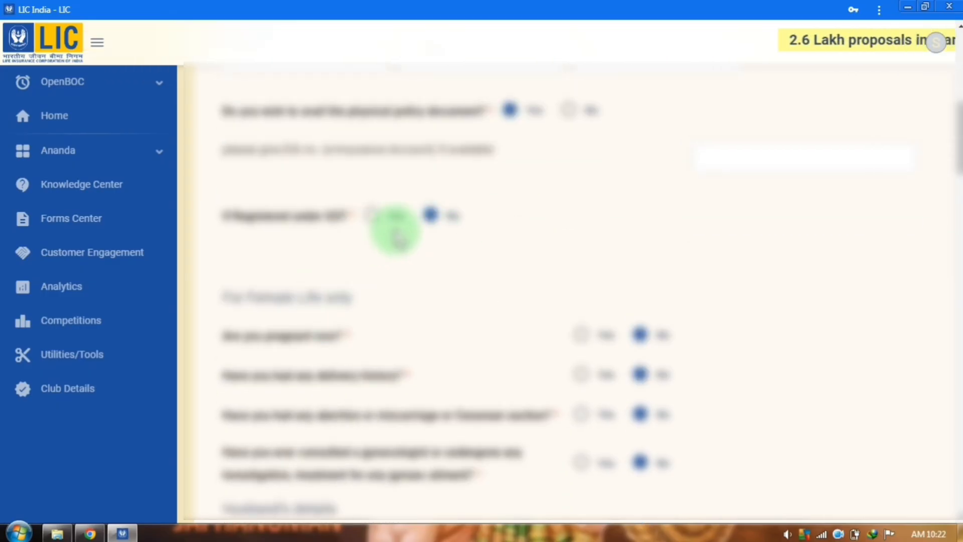
pyautogui.scroll(-2, 397, 232)
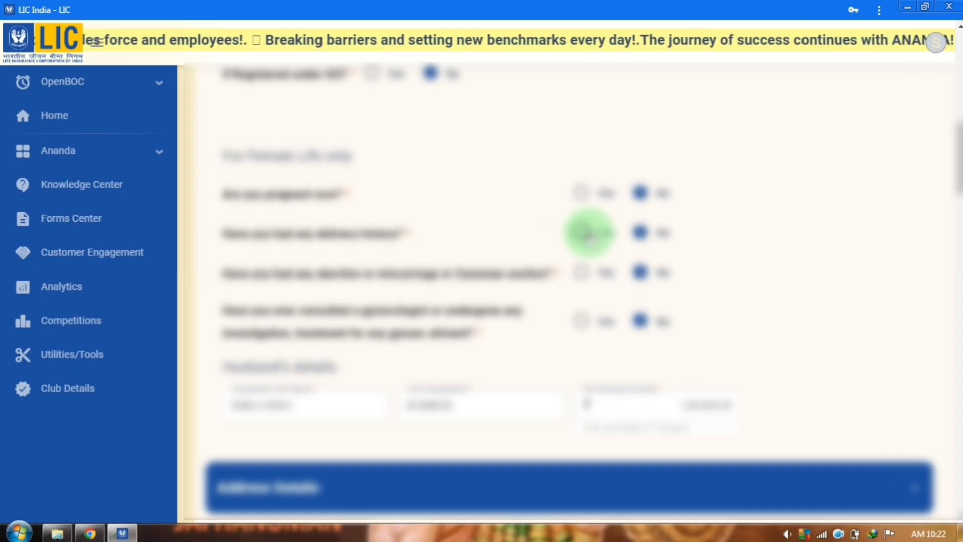
# Answer Yes to delivery history, fill in its date, and scroll down to Occupation Details
pyautogui.click(587, 234)
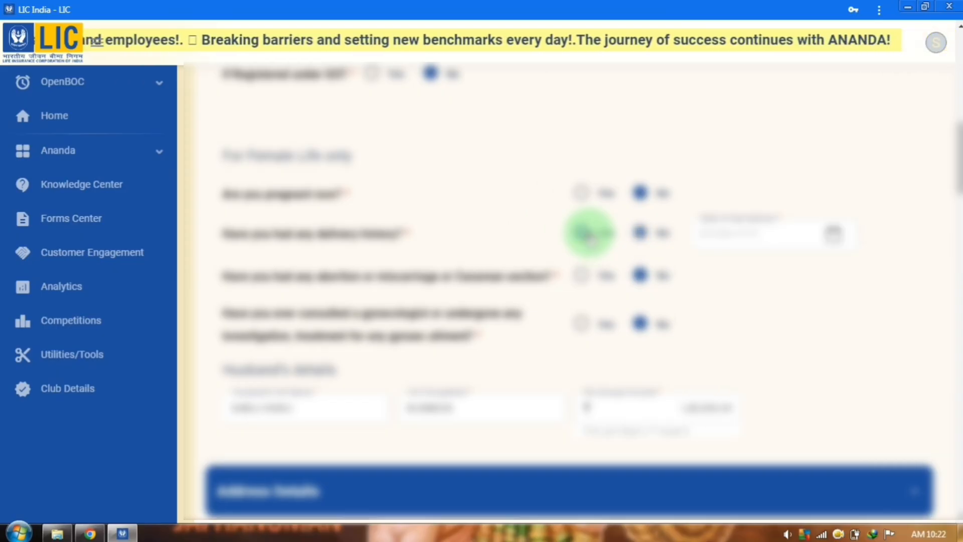
pyautogui.click(715, 237)
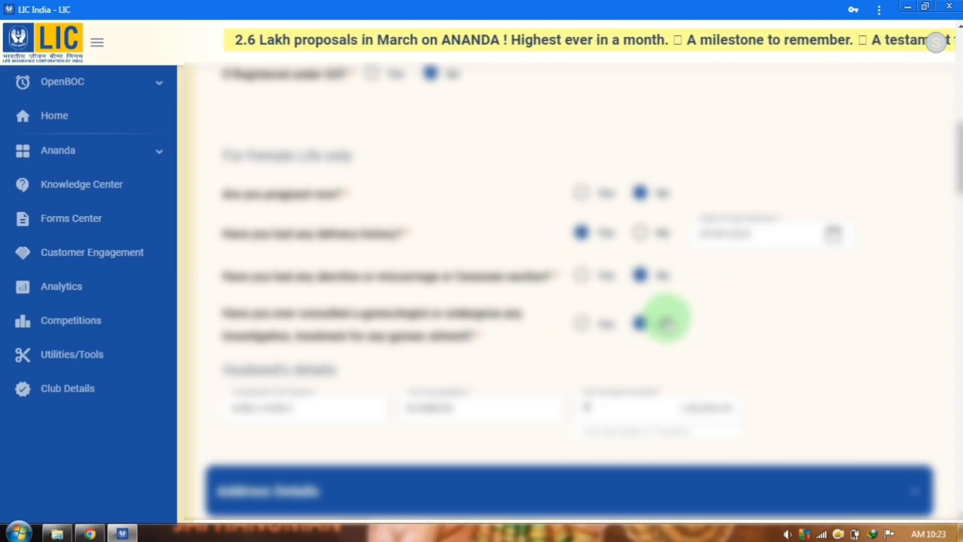
pyautogui.scroll(-1, 652, 309)
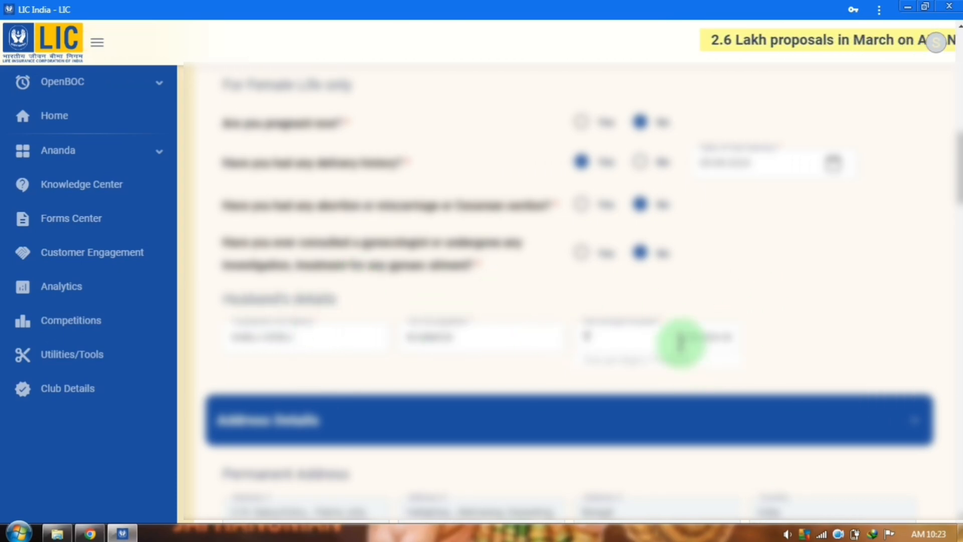
pyautogui.scroll(-5, 762, 314)
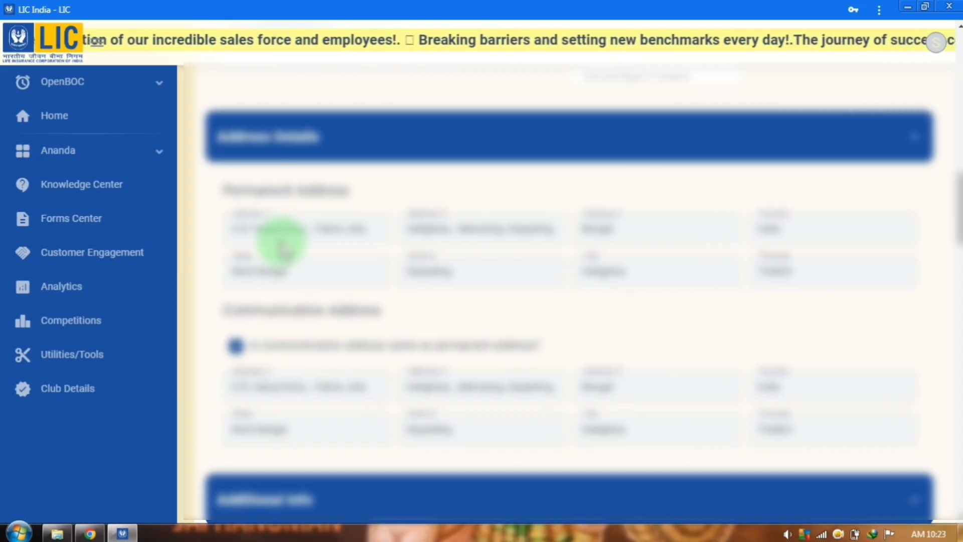
pyautogui.scroll(-7, 283, 344)
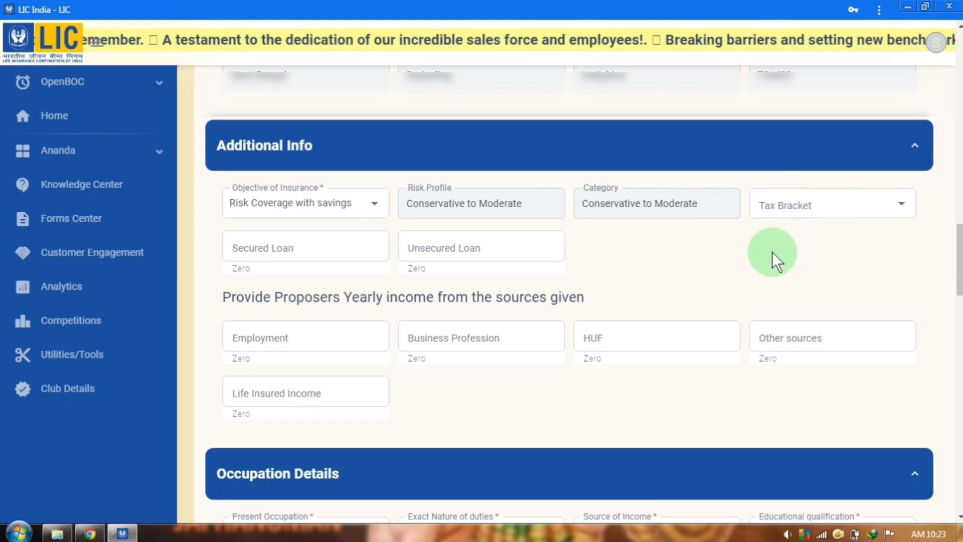
pyautogui.scroll(-5, 772, 258)
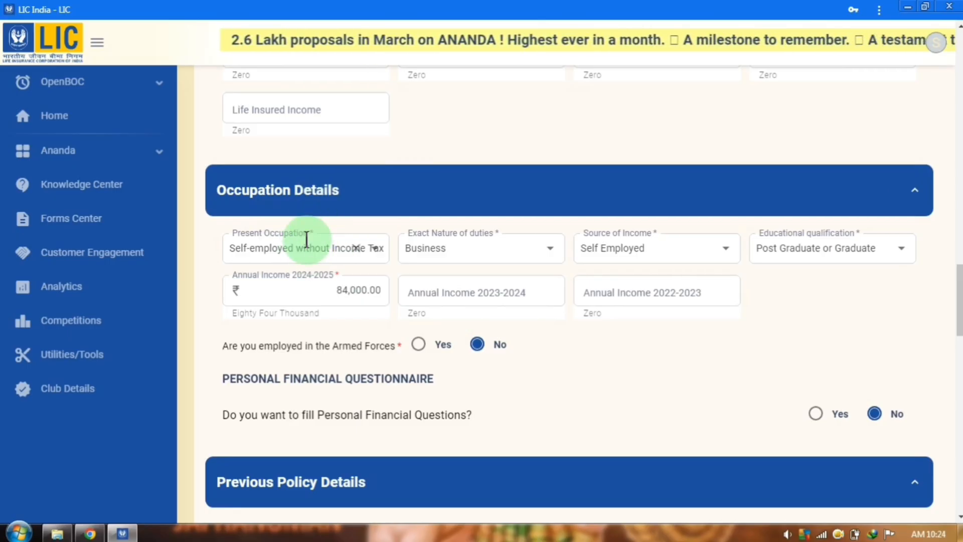
pyautogui.click(306, 239)
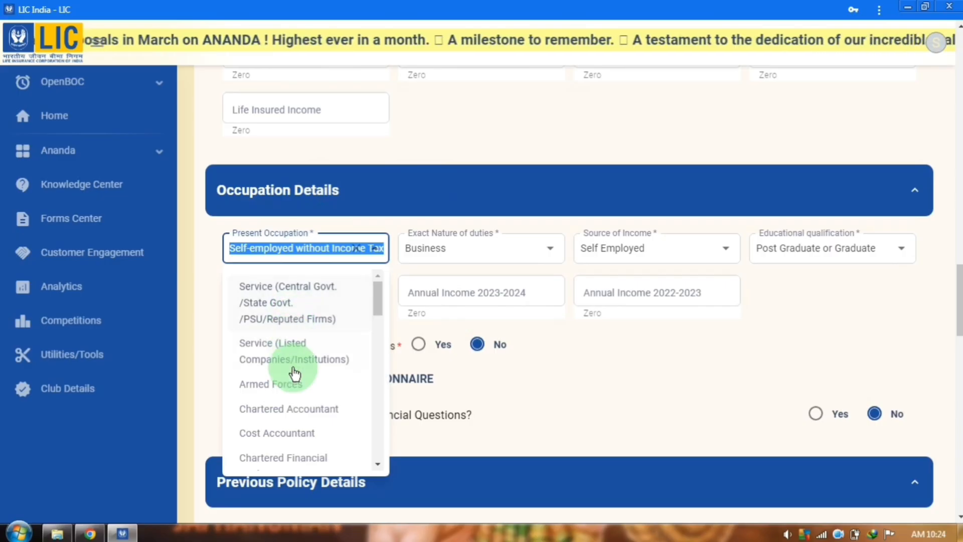
pyautogui.click(460, 132)
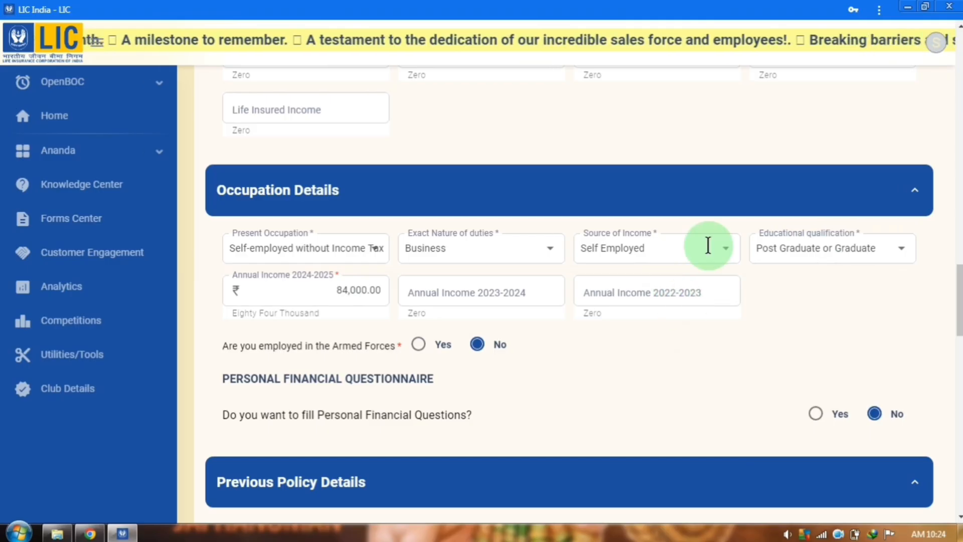
pyautogui.click(841, 255)
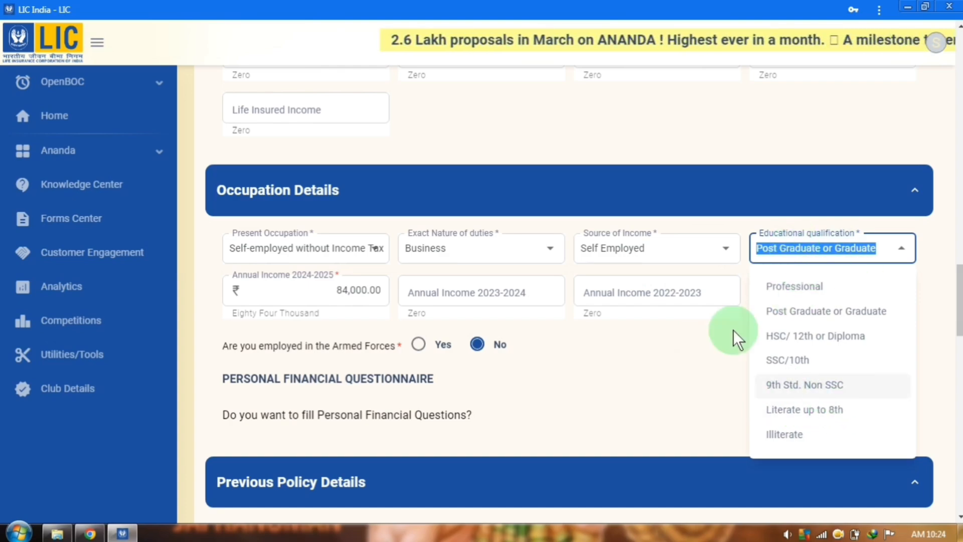
pyautogui.click(695, 389)
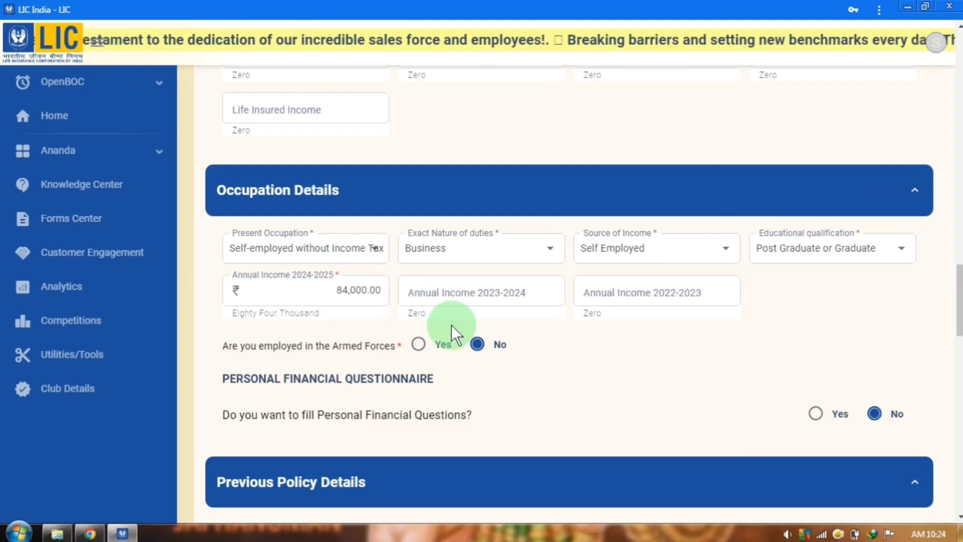
pyautogui.scroll(-4, 477, 323)
pyautogui.scroll(-3, 495, 302)
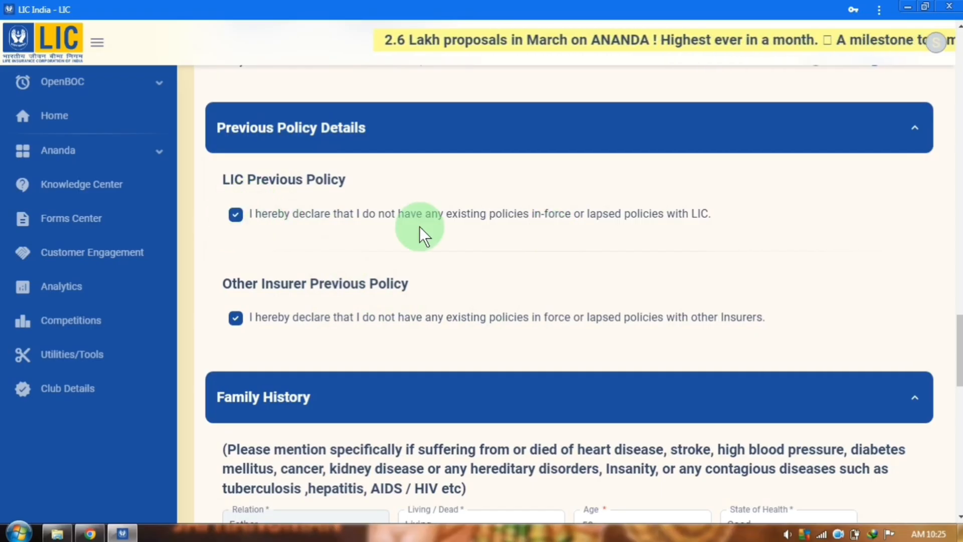
# Fill the family member rows with Father kept Living, then add and delete an extra empty row
pyautogui.click(236, 216)
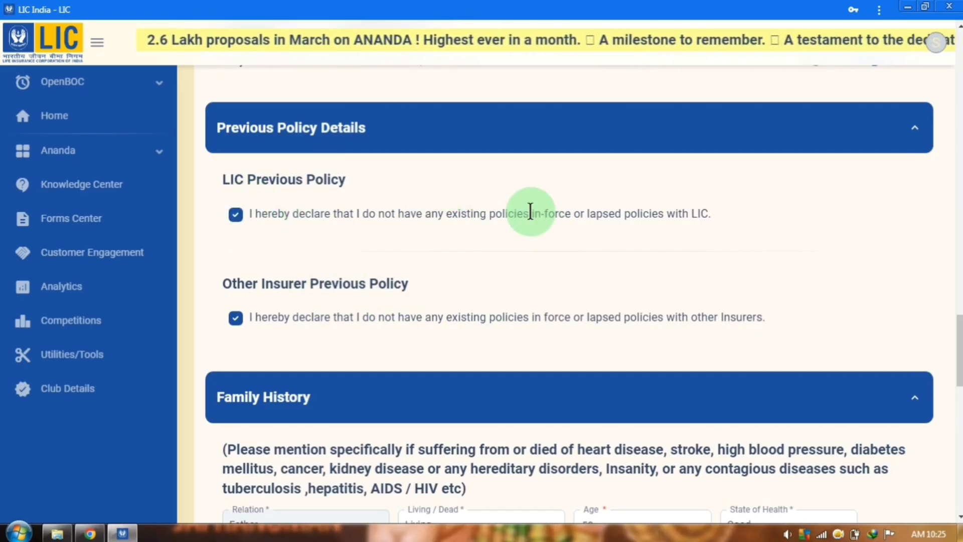
pyautogui.scroll(-7, 438, 303)
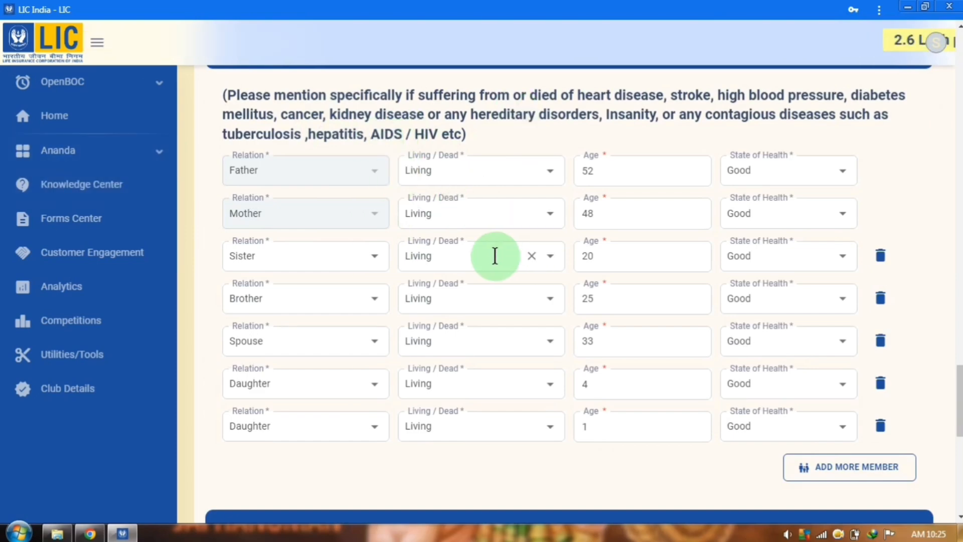
pyautogui.click(456, 169)
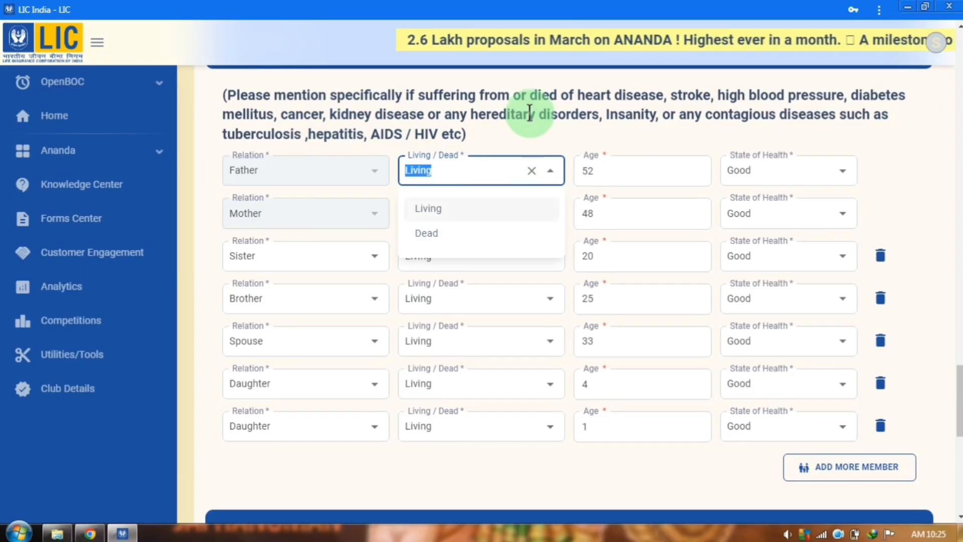
pyautogui.click(527, 139)
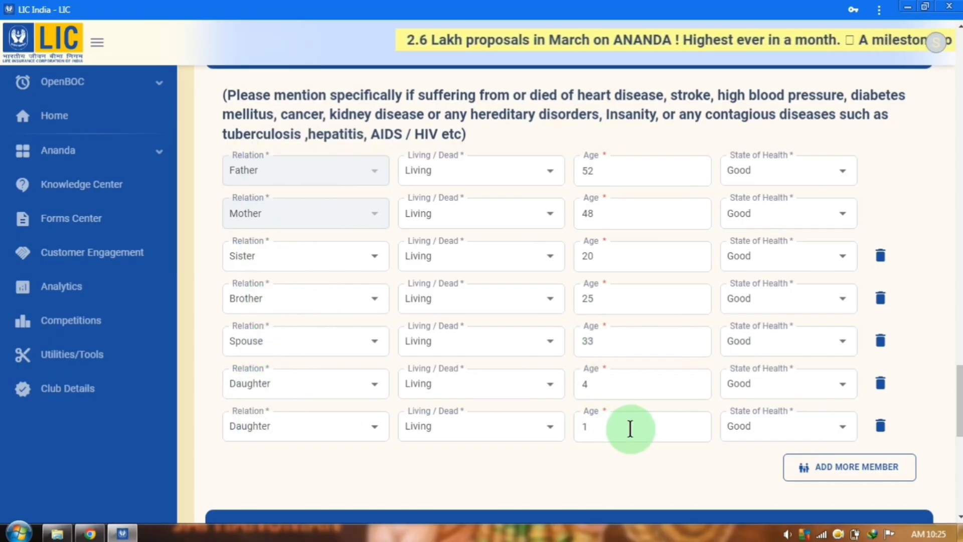
pyautogui.scroll(-1, 627, 402)
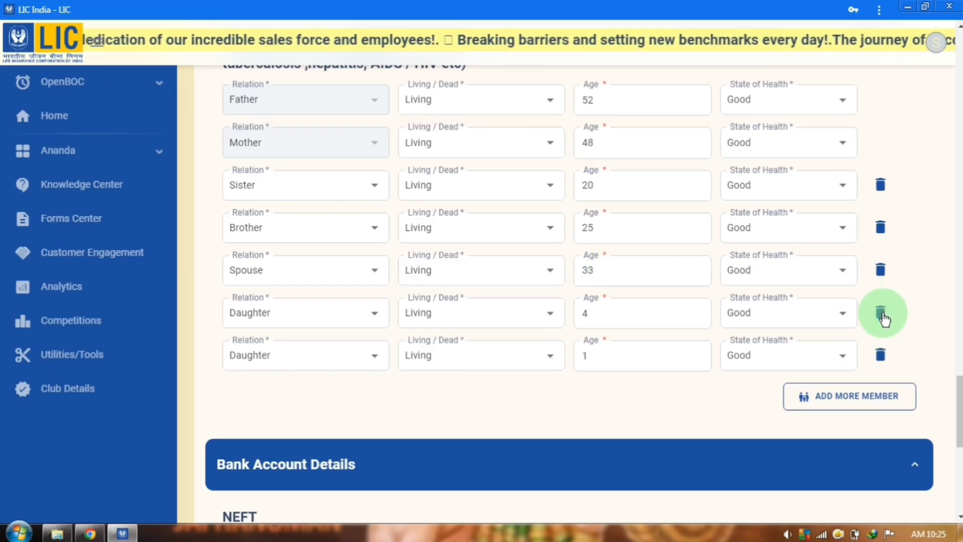
pyautogui.click(832, 406)
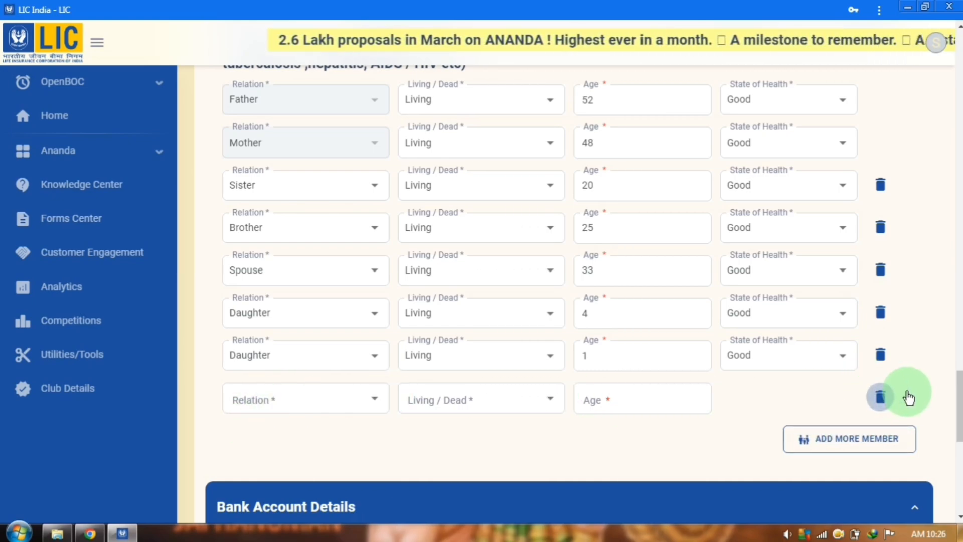
pyautogui.click(878, 400)
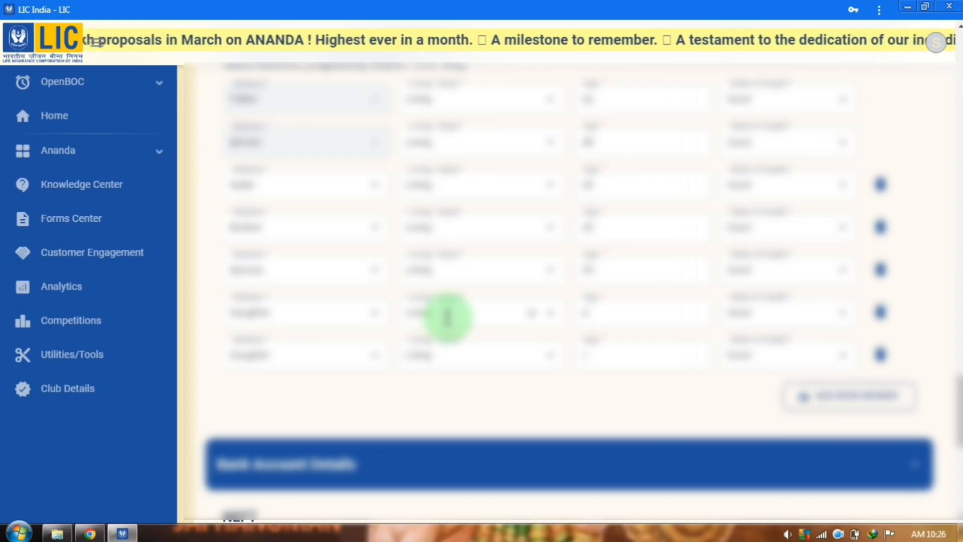
# Scroll down to the Questionnaires and check that the Personal History answers are all No
pyautogui.scroll(-4, 449, 317)
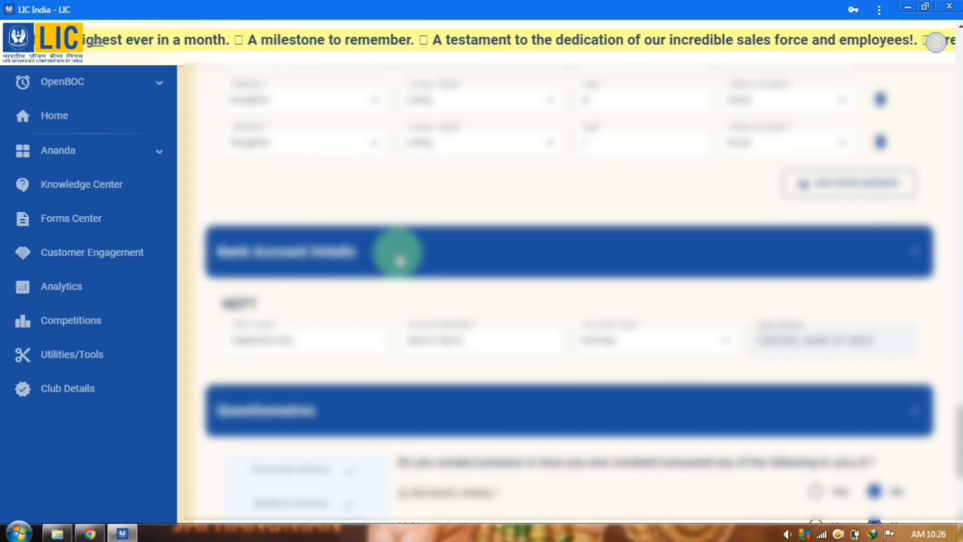
pyautogui.scroll(-3, 397, 256)
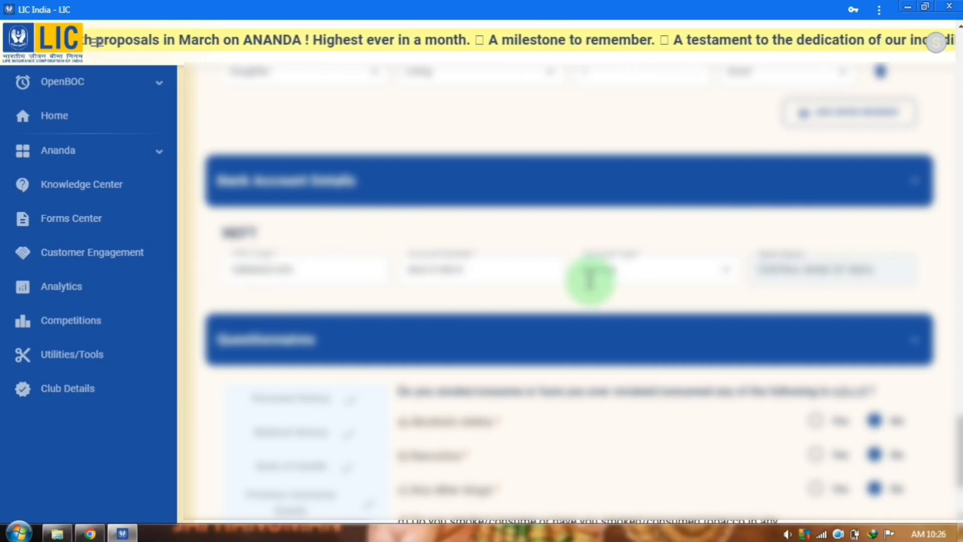
pyautogui.scroll(-1, 497, 268)
pyautogui.scroll(-2, 497, 269)
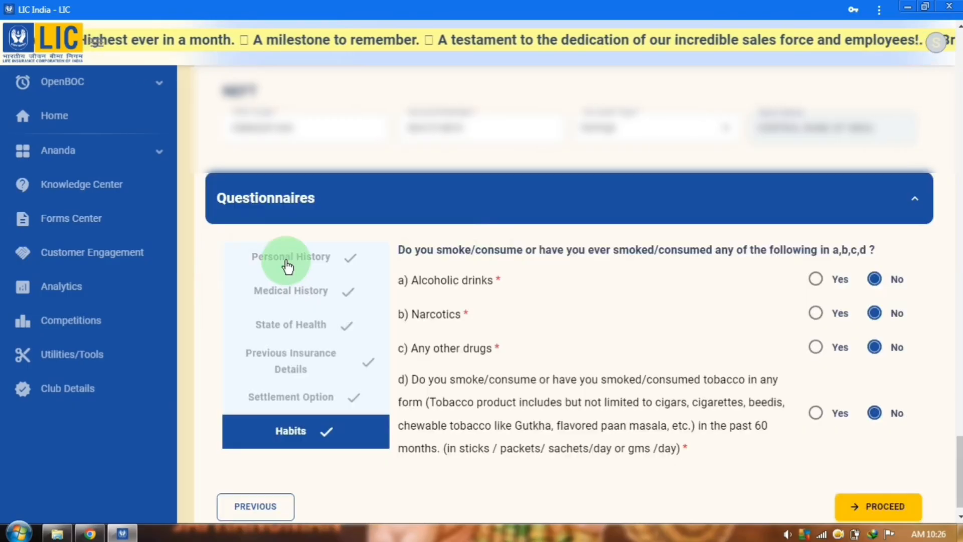
pyautogui.click(288, 258)
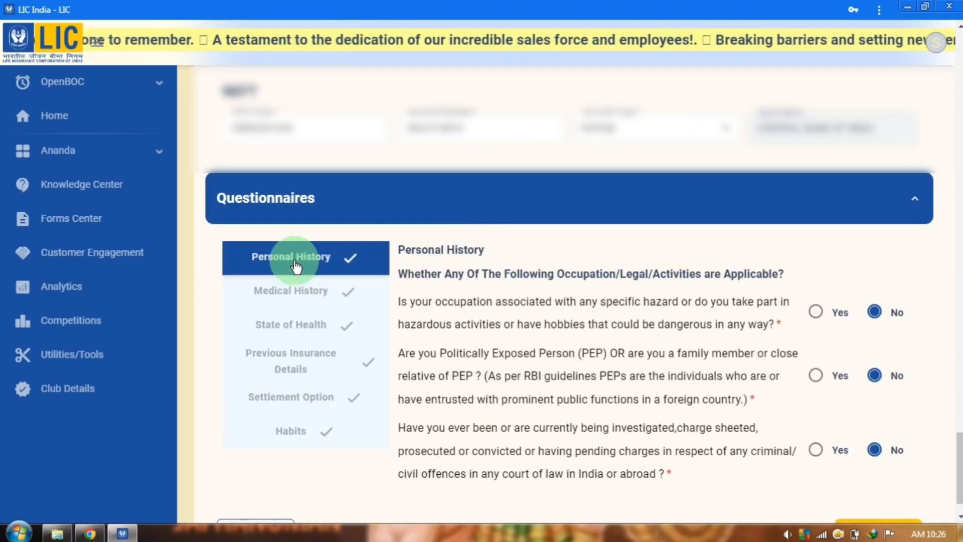
pyautogui.scroll(-1, 461, 266)
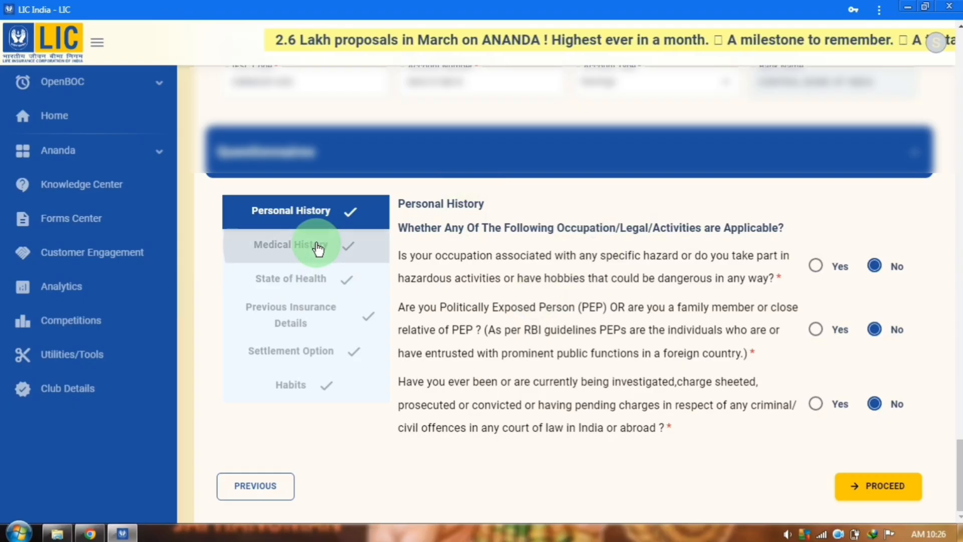
# Check the Medical History answers and the State of Health entries: height 146 cm, weight 48 kg
pyautogui.click(316, 282)
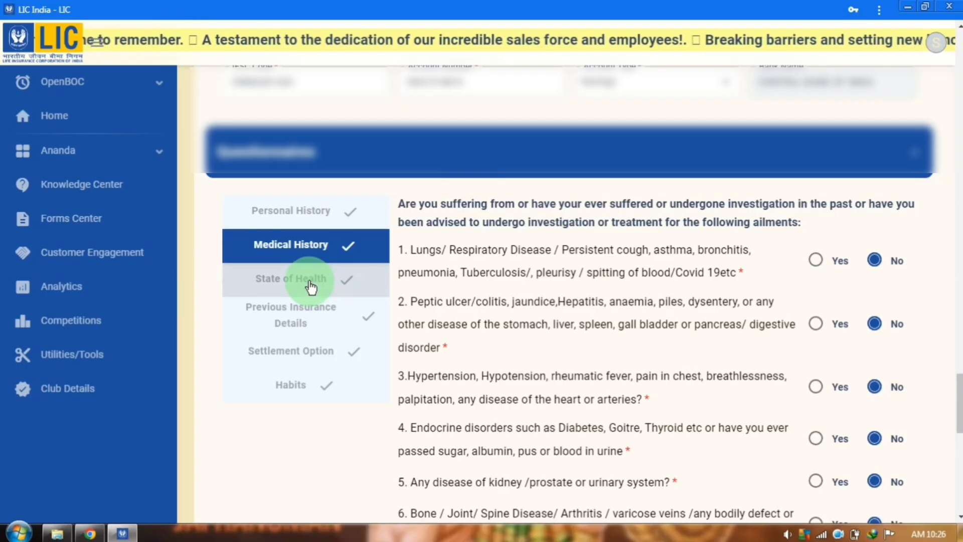
pyautogui.click(308, 280)
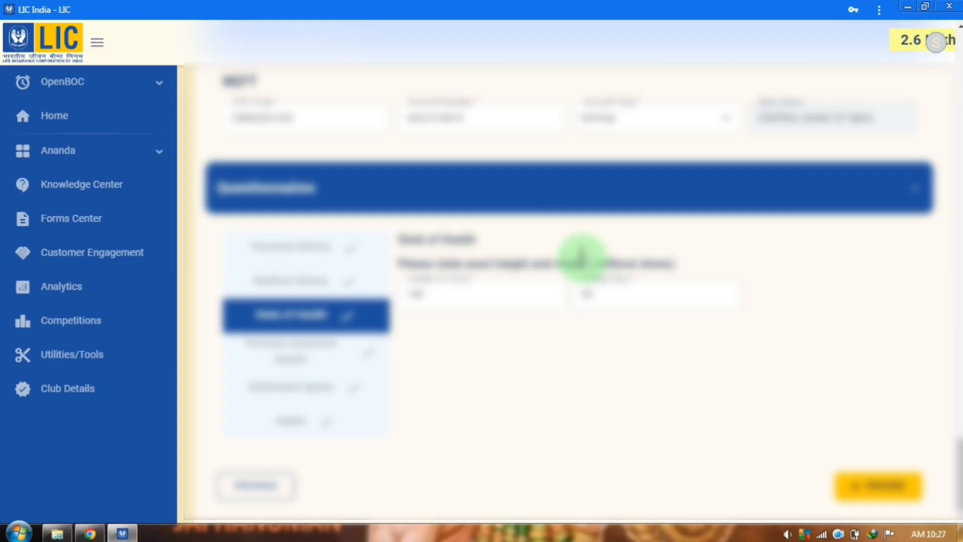
pyautogui.scroll(-15, 587, 273)
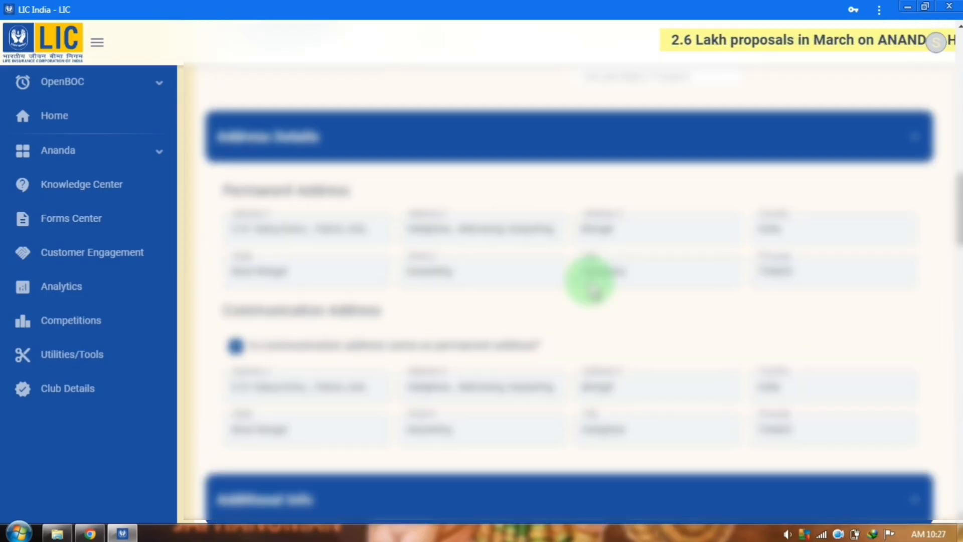
pyautogui.scroll(15, 589, 283)
pyautogui.scroll(-10, 602, 271)
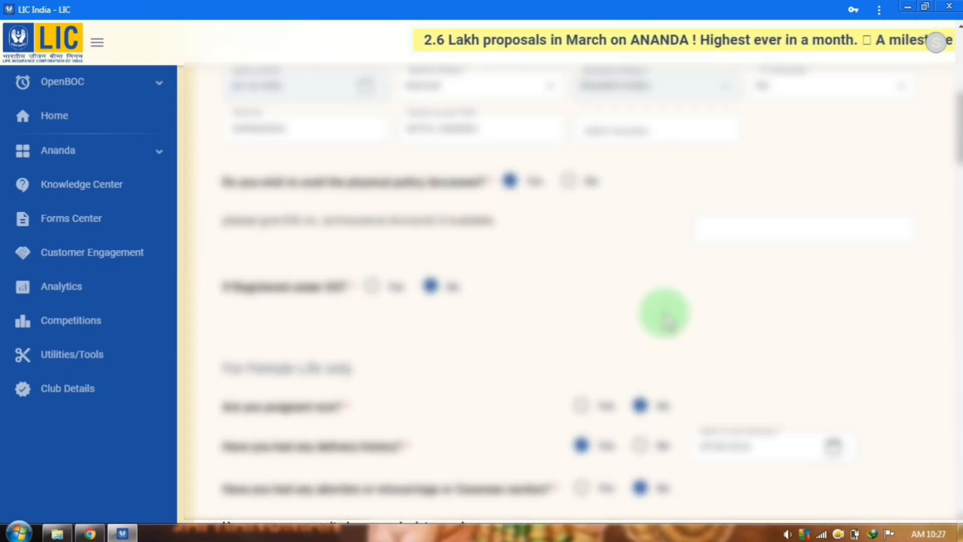
pyautogui.scroll(-15, 664, 313)
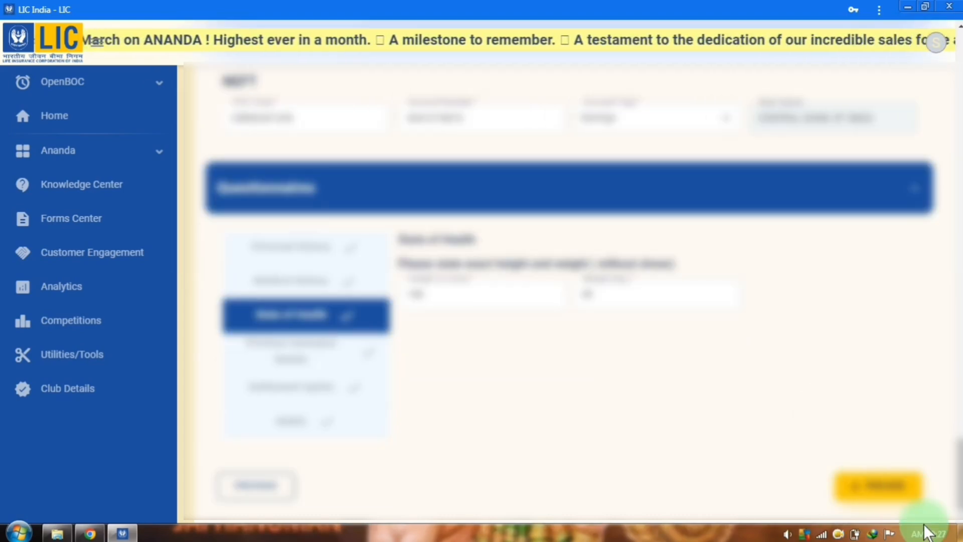
# Go to the proposal review and add one nominee who shares the proposer's address
pyautogui.click(881, 494)
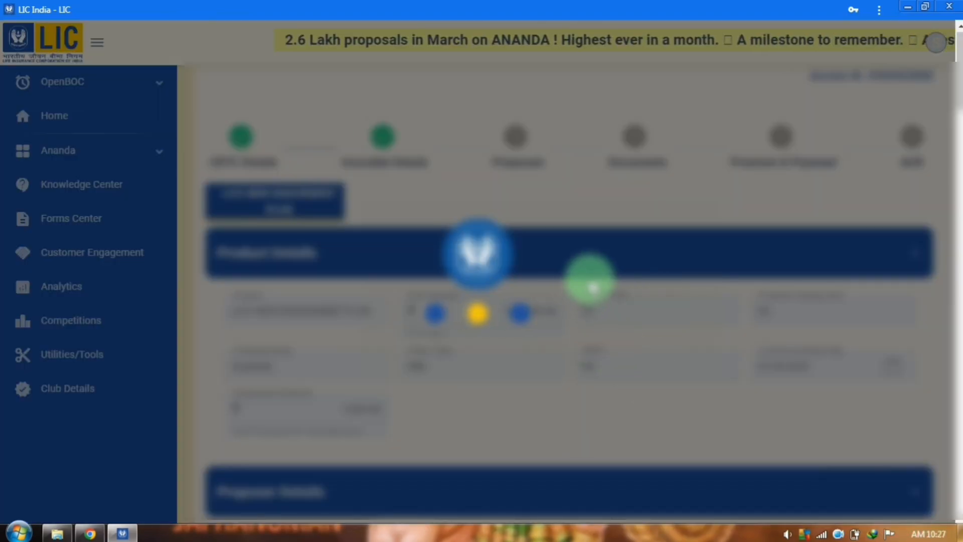
pyautogui.scroll(-15, 521, 264)
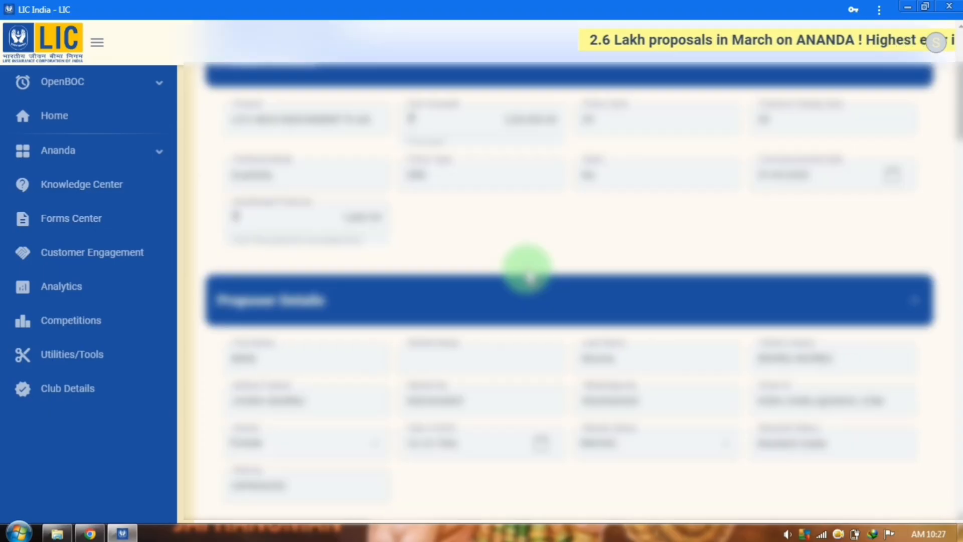
pyautogui.scroll(-10, 535, 295)
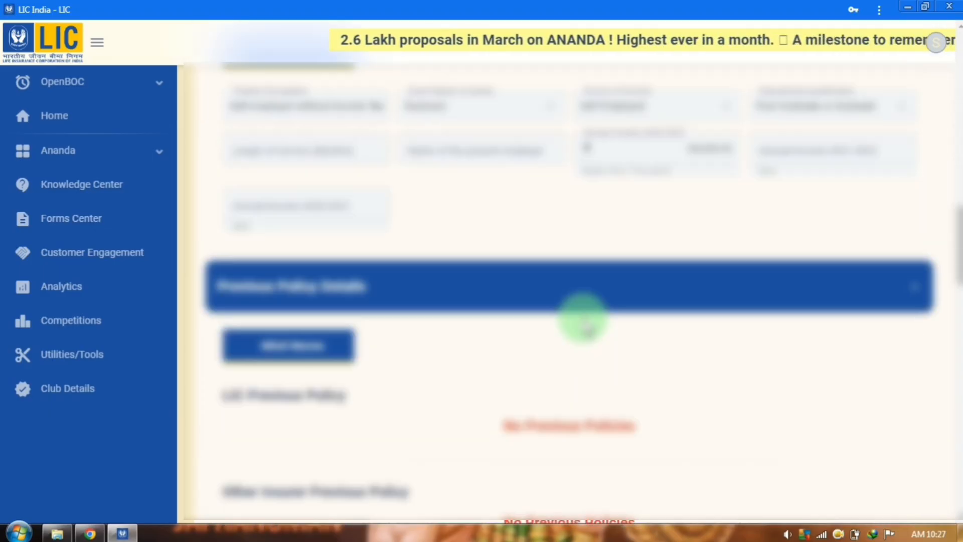
pyautogui.scroll(-8, 714, 300)
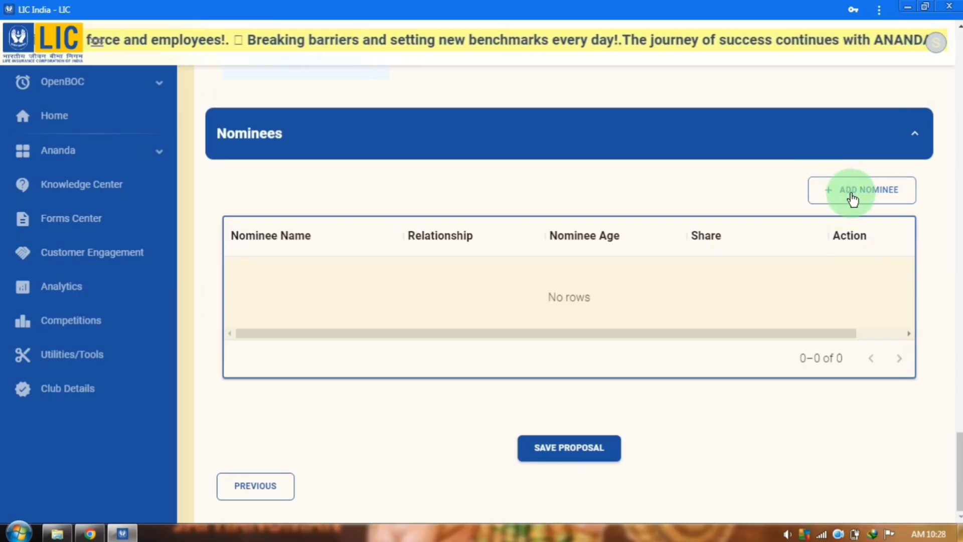
pyautogui.click(852, 200)
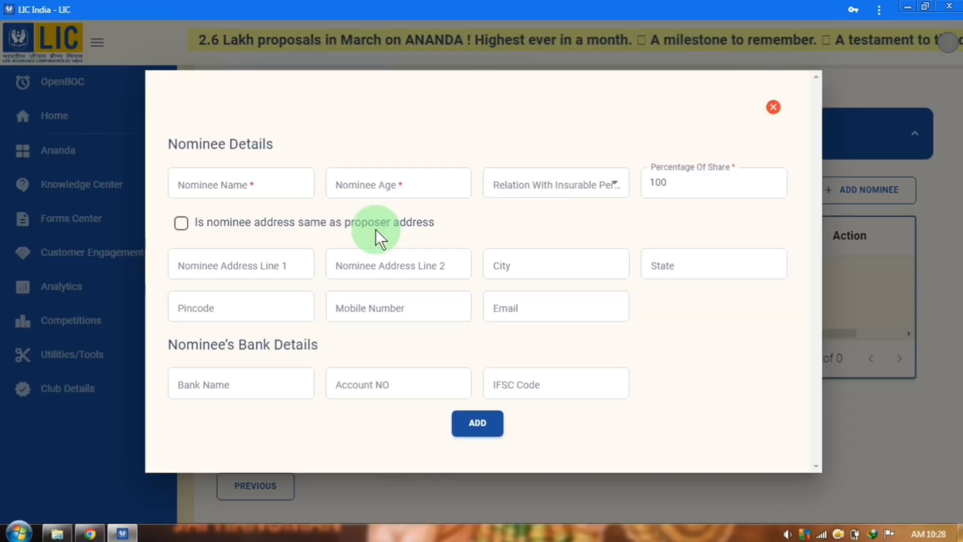
pyautogui.click(254, 185)
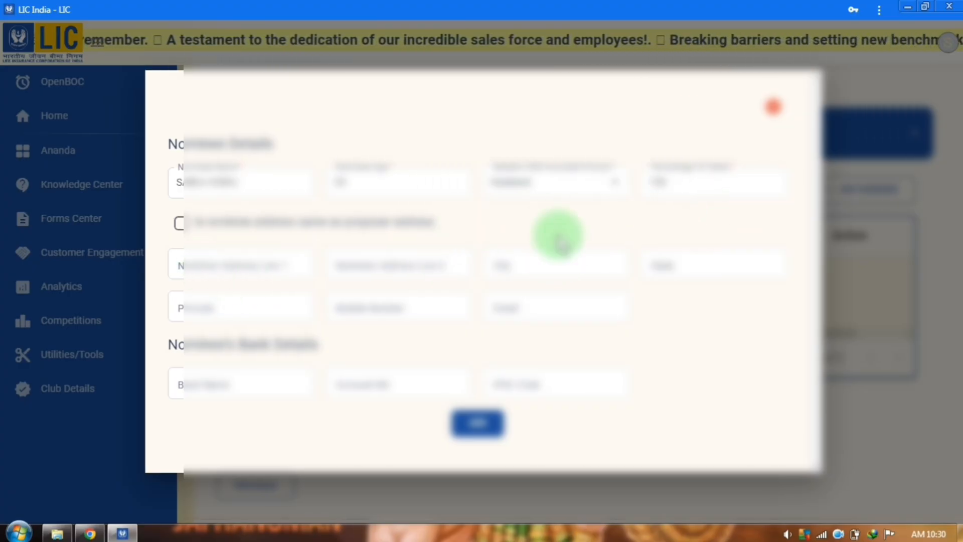
pyautogui.click(180, 225)
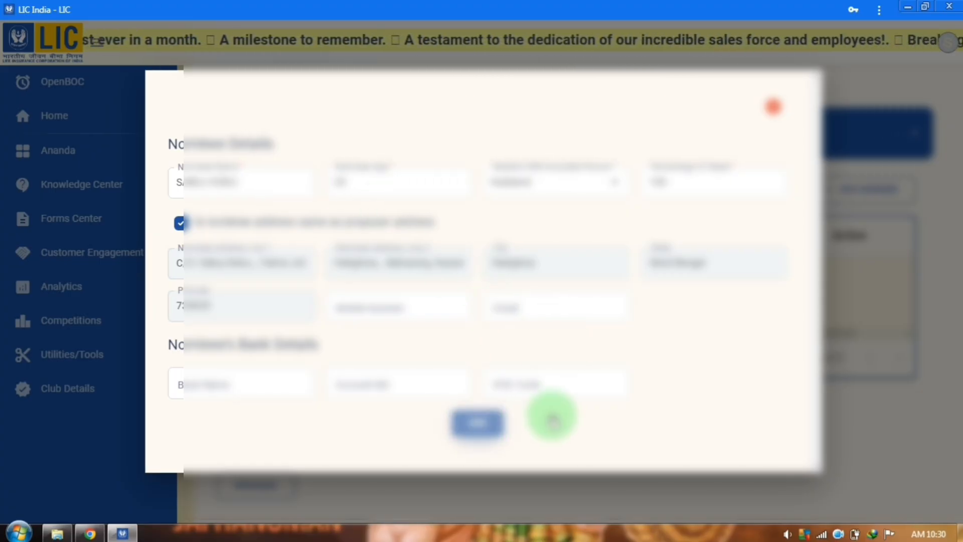
pyautogui.click(552, 418)
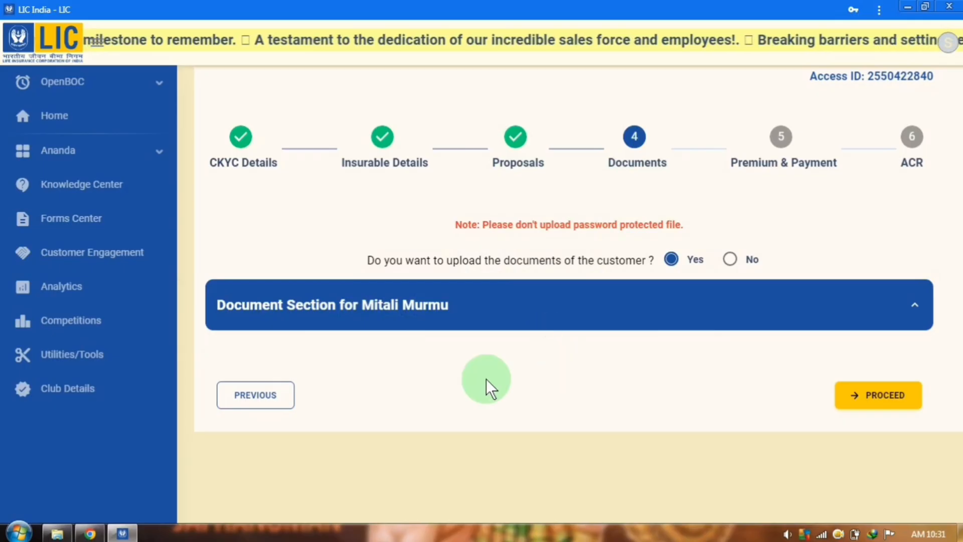
# Choose No for document upload, then pick Online Payment for the ₹1,735.00 premium
pyautogui.click(730, 260)
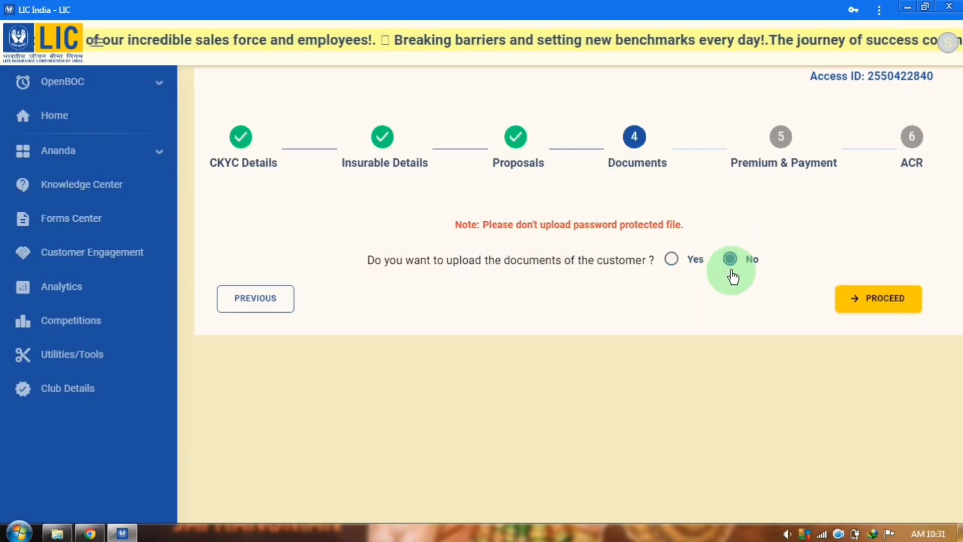
pyautogui.click(864, 301)
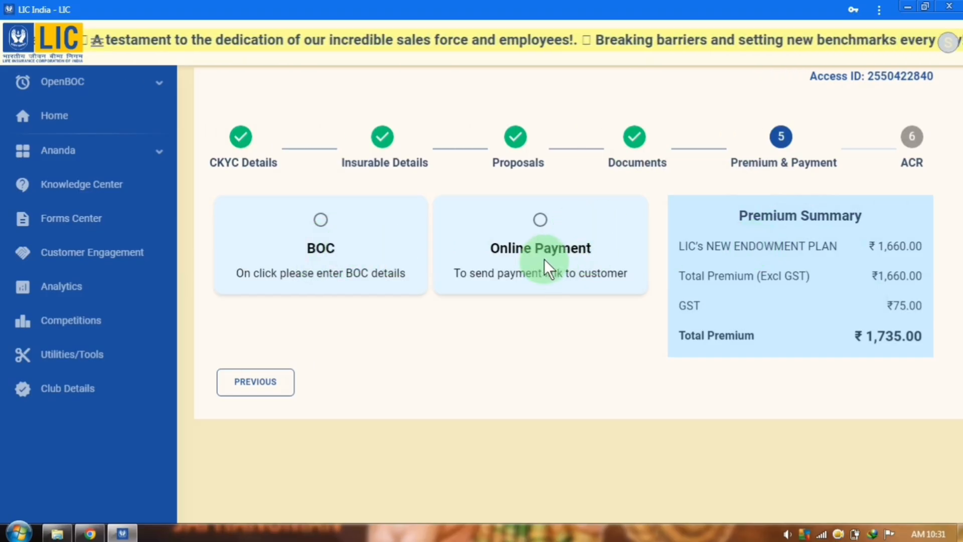
pyautogui.click(550, 232)
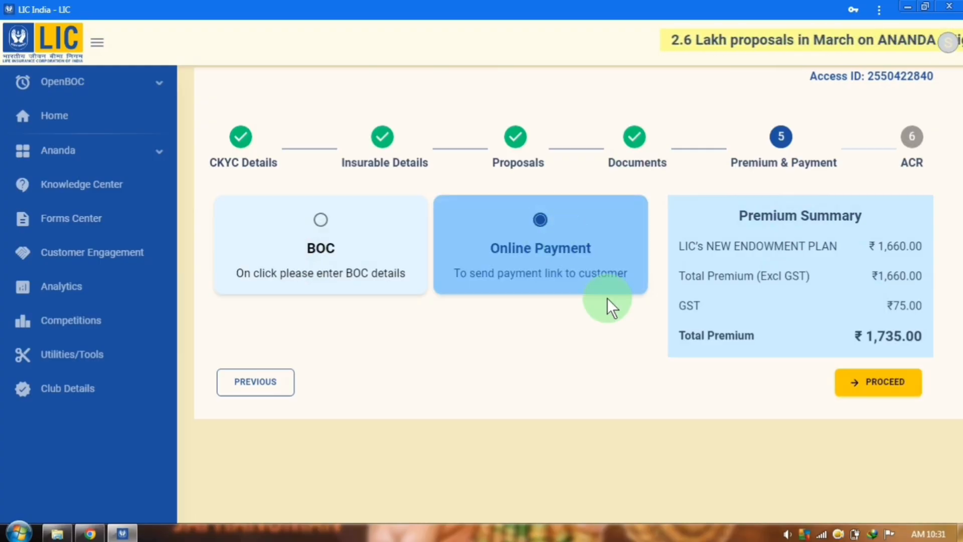
pyautogui.click(899, 387)
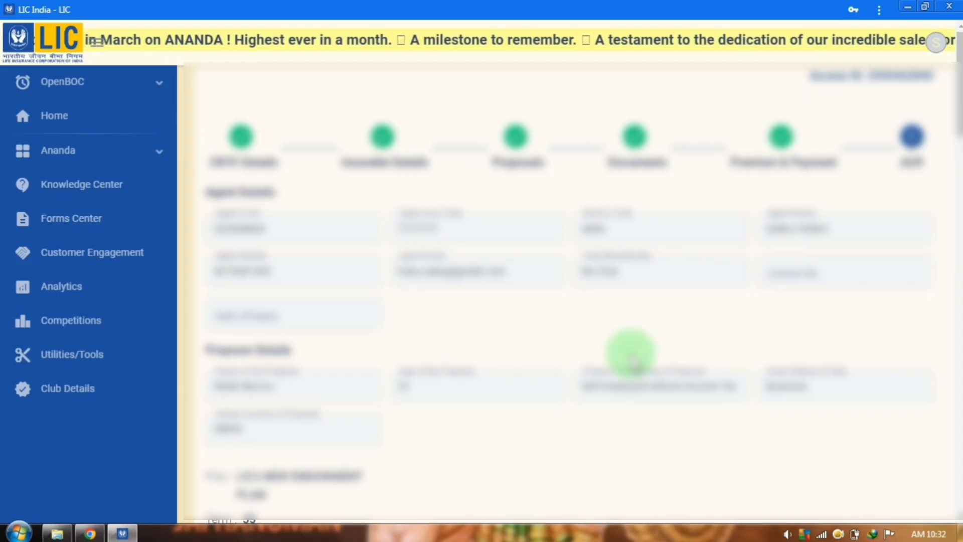
# Answer Yes to the relationship question and fill in the relationship details
pyautogui.scroll(-10, 633, 360)
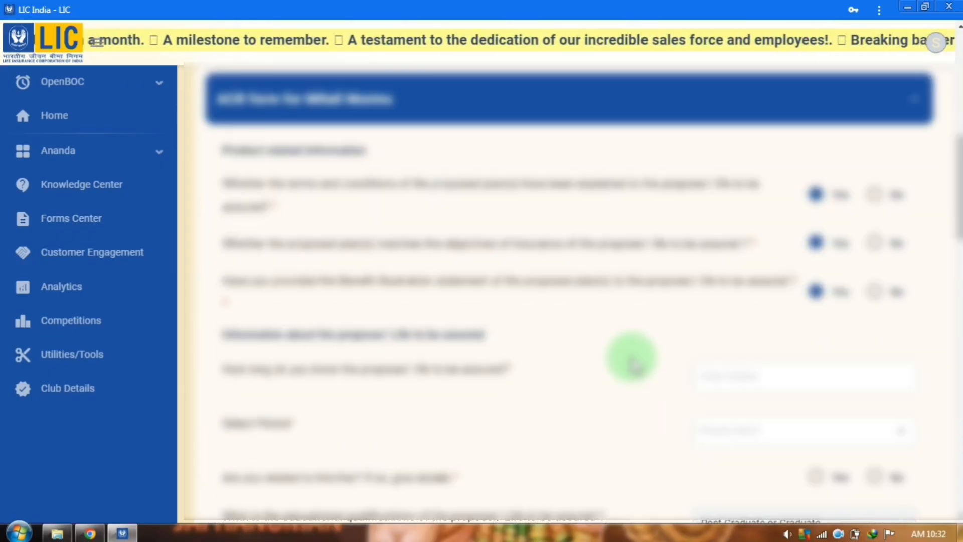
pyautogui.scroll(-2, 633, 360)
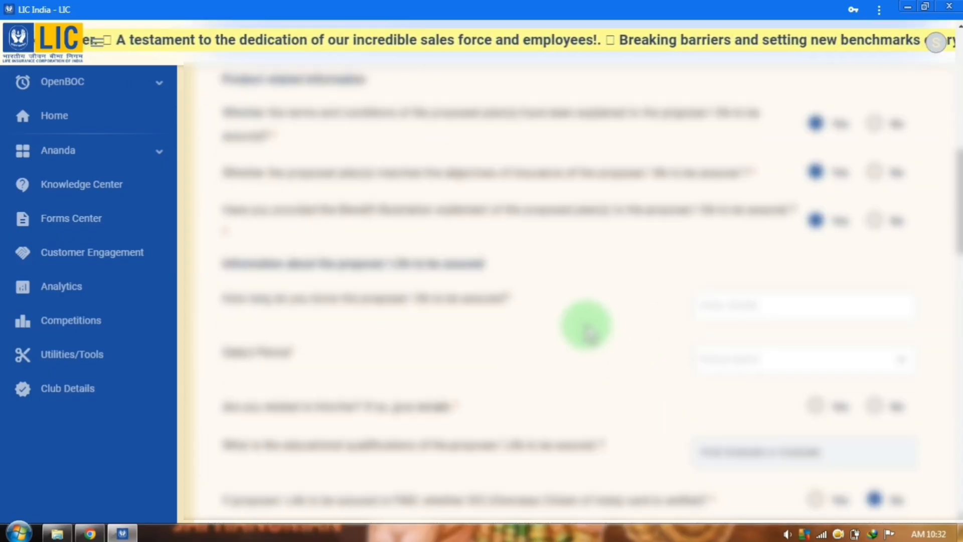
pyautogui.scroll(-3, 584, 321)
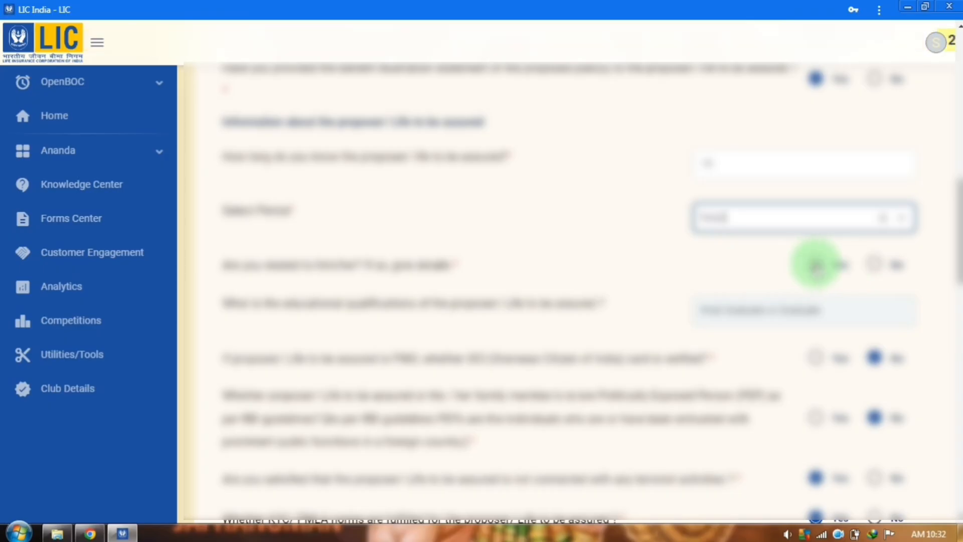
pyautogui.click(817, 263)
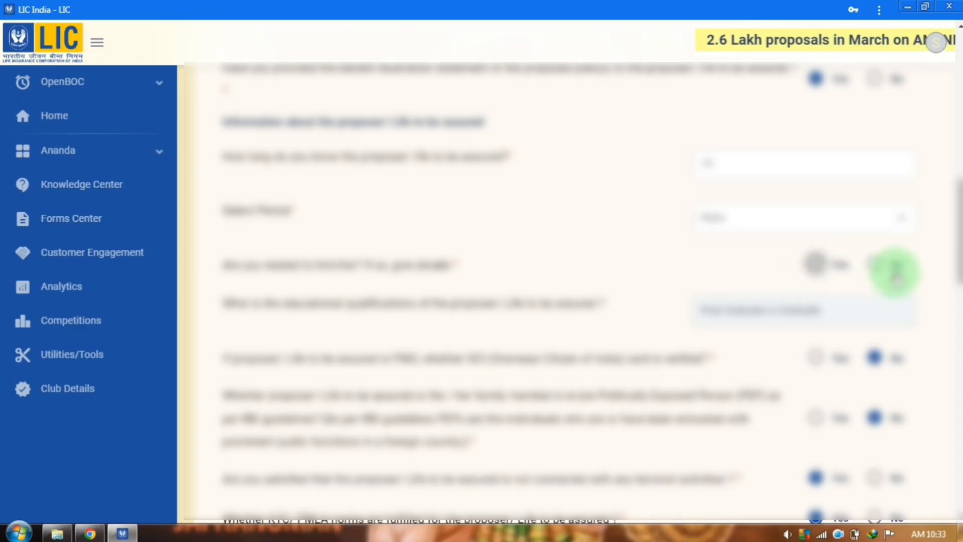
pyautogui.click(815, 264)
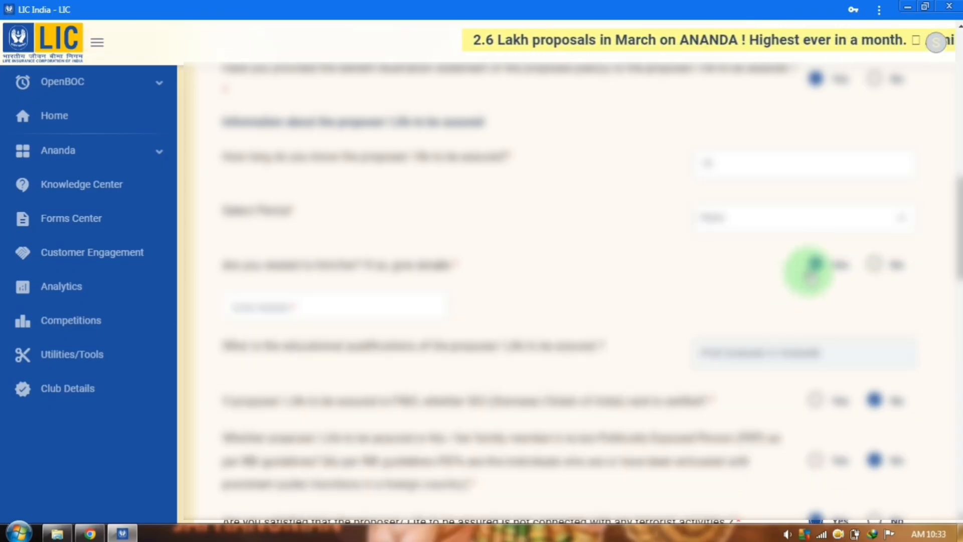
pyautogui.click(286, 300)
pyautogui.click(286, 300)
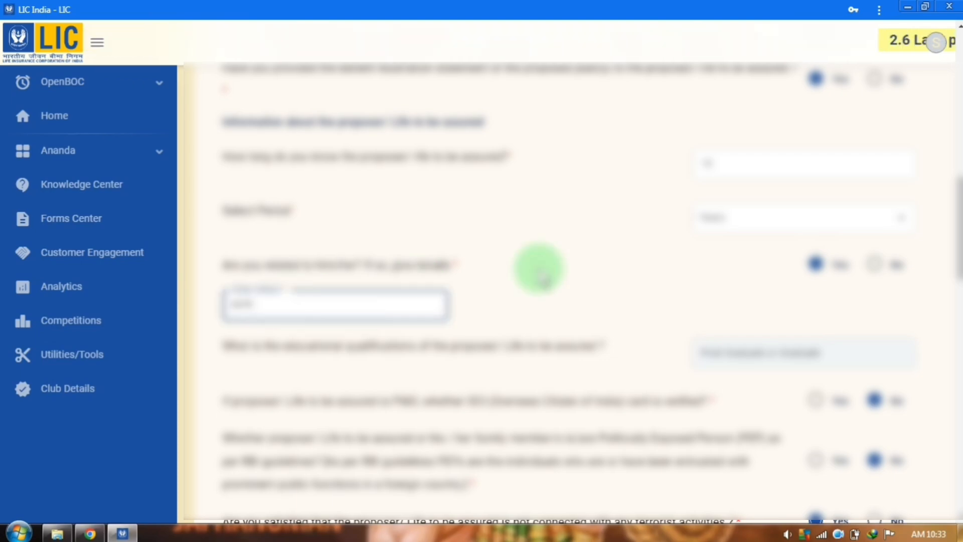
# Set the general state of health to Good
pyautogui.scroll(-7, 540, 275)
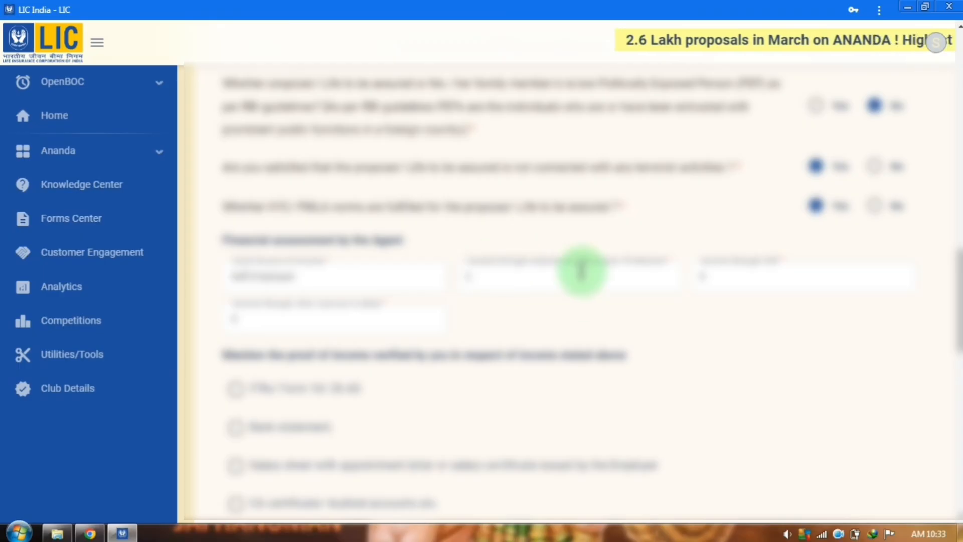
pyautogui.scroll(-13, 660, 321)
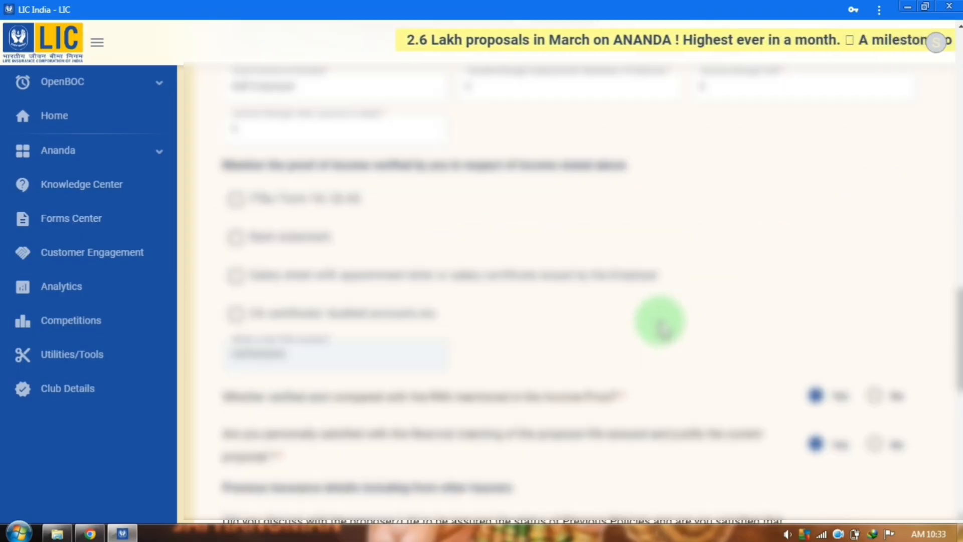
pyautogui.scroll(-3, 689, 322)
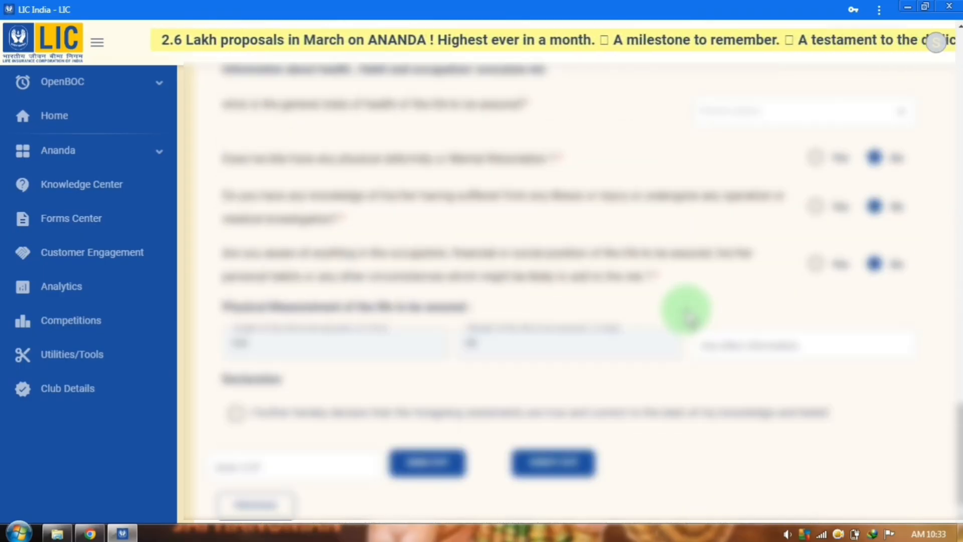
pyautogui.scroll(2, 685, 310)
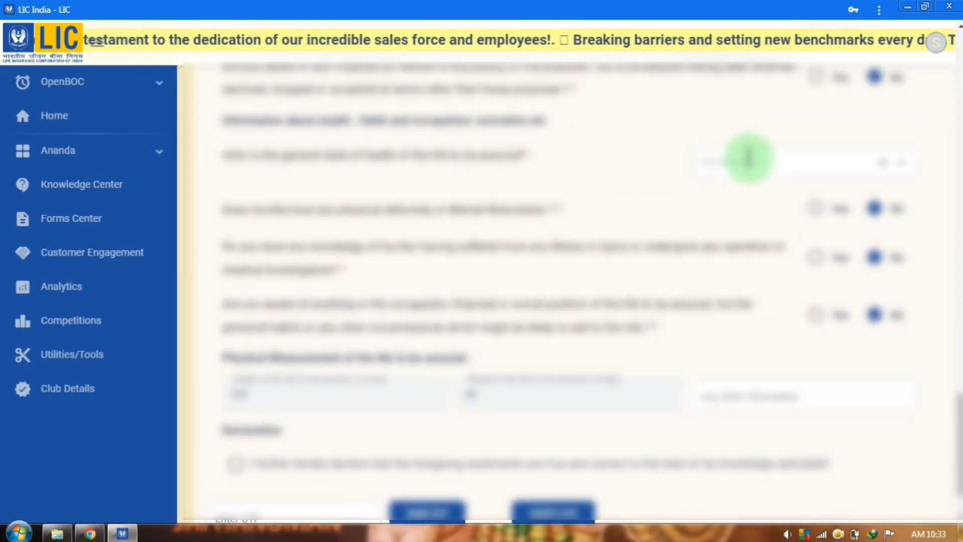
pyautogui.click(859, 161)
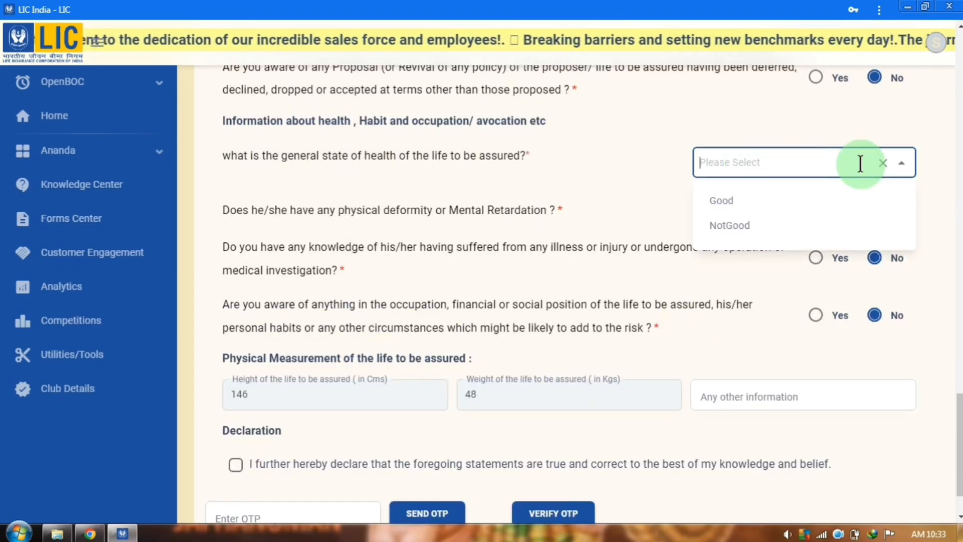
pyautogui.click(720, 203)
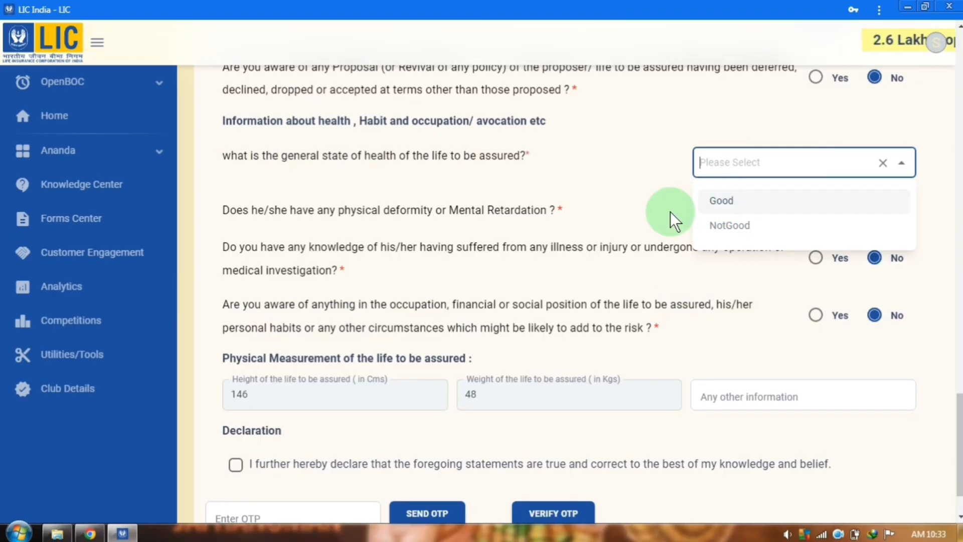
pyautogui.scroll(-1, 426, 302)
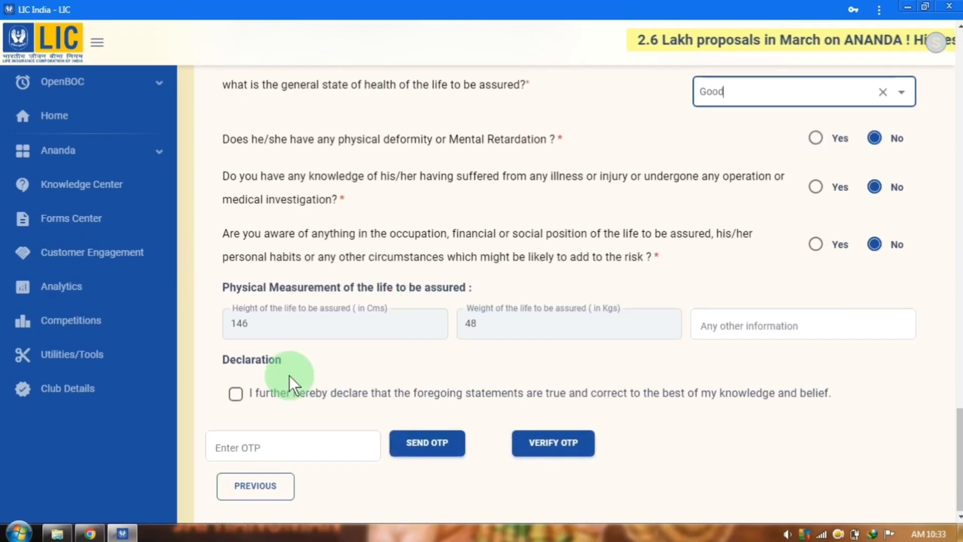
# Accept the declaration, then send and verify the OTP
pyautogui.click(242, 398)
pyautogui.click(410, 441)
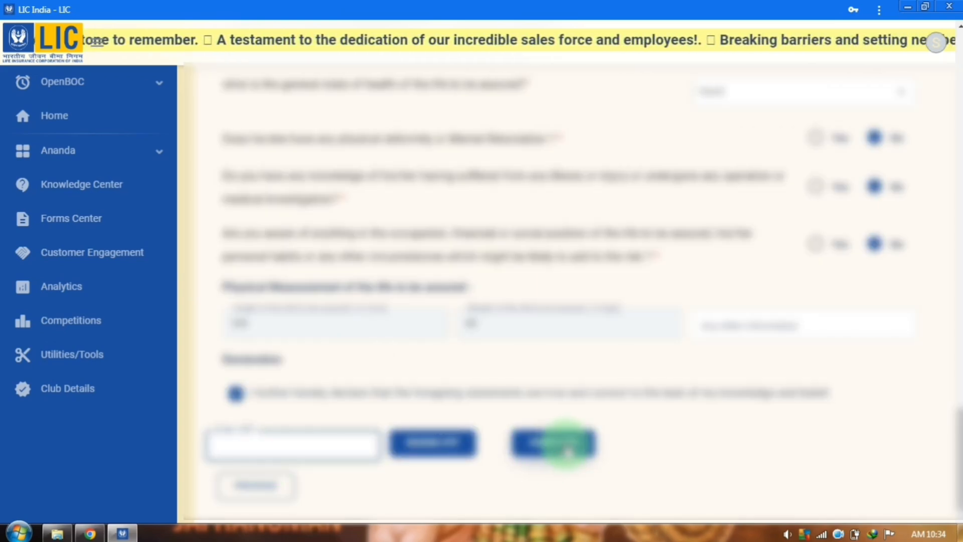
pyautogui.click(342, 488)
pyautogui.click(553, 449)
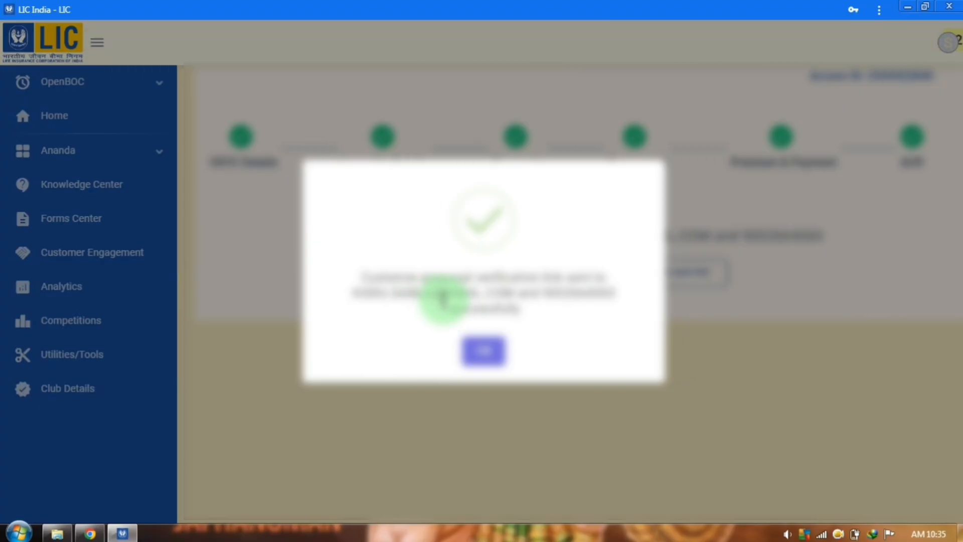
# Dismiss the verification-link success message and expand the Ananda section in the sidebar
pyautogui.click(484, 354)
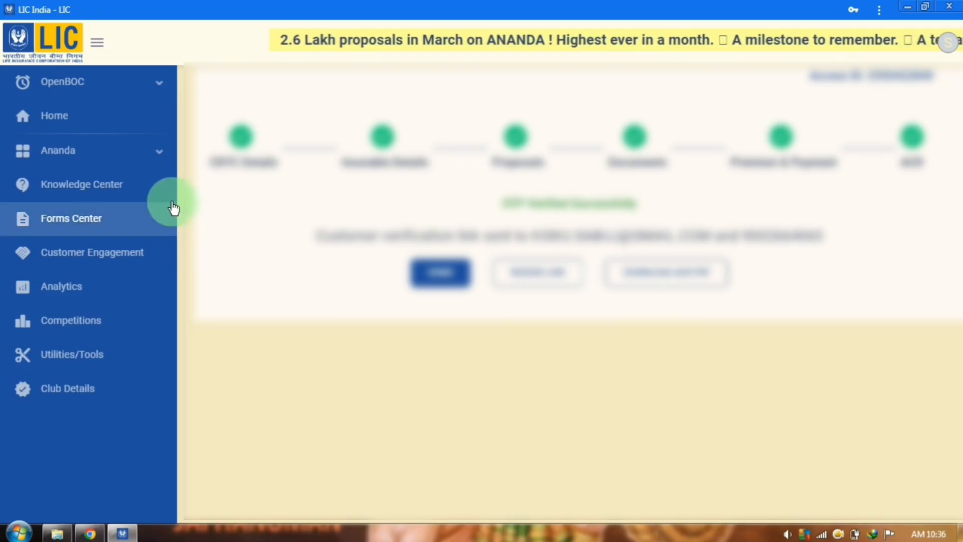
pyautogui.click(150, 160)
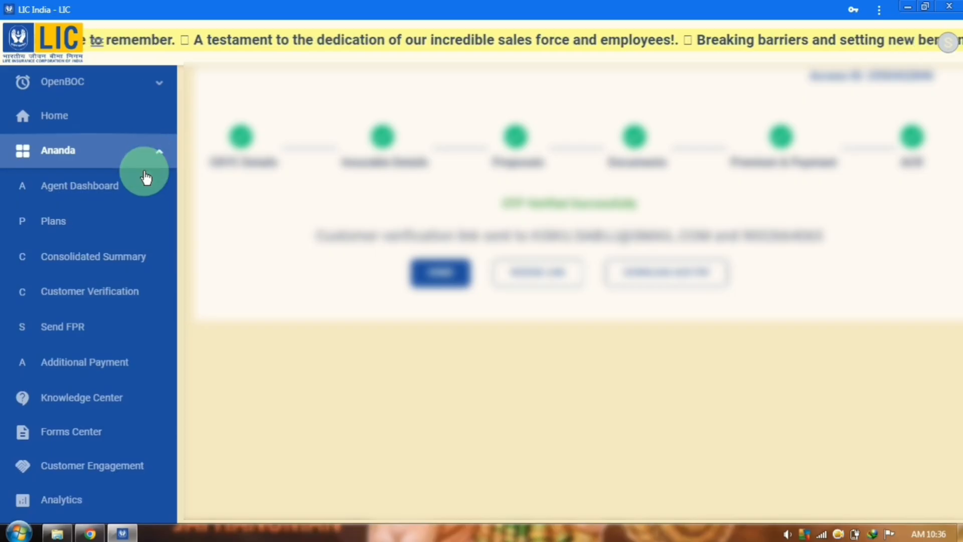
# On Customer Verification, enter the proposal number, then send and verify the customer's OTP
pyautogui.click(131, 299)
pyautogui.click(252, 143)
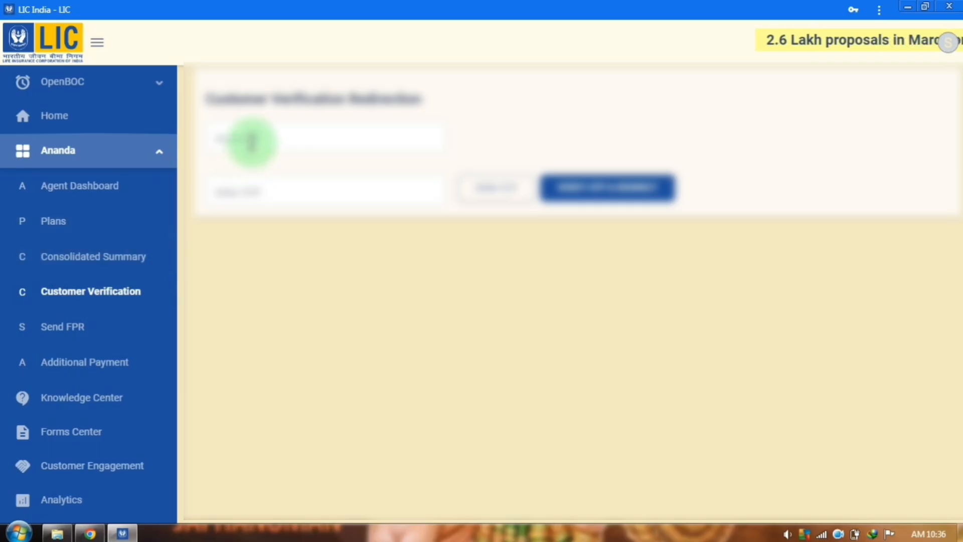
pyautogui.click(252, 143)
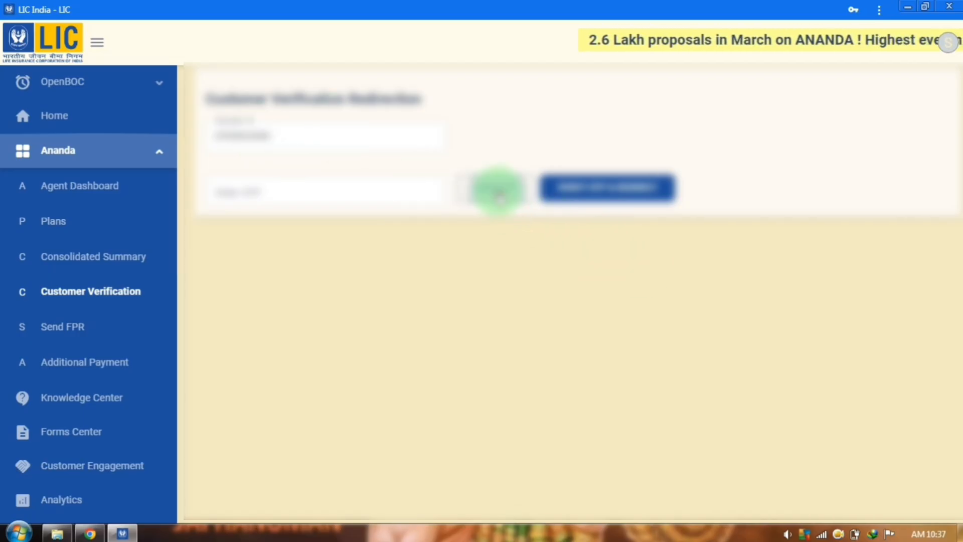
pyautogui.click(496, 193)
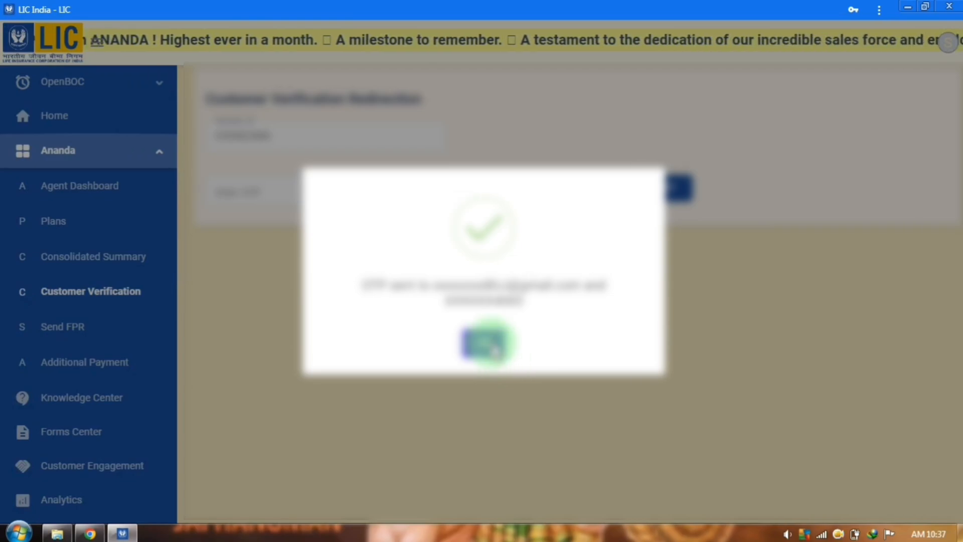
pyautogui.click(489, 345)
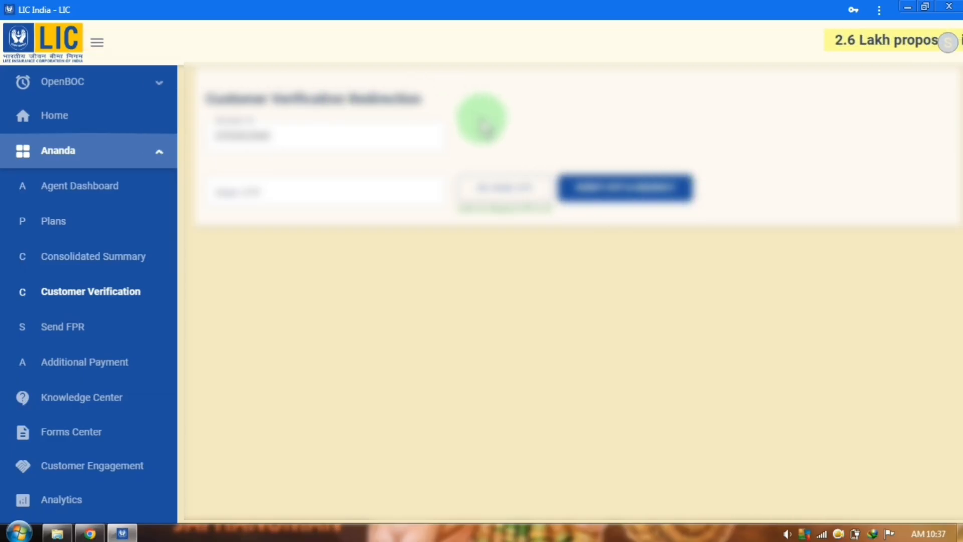
pyautogui.click(380, 185)
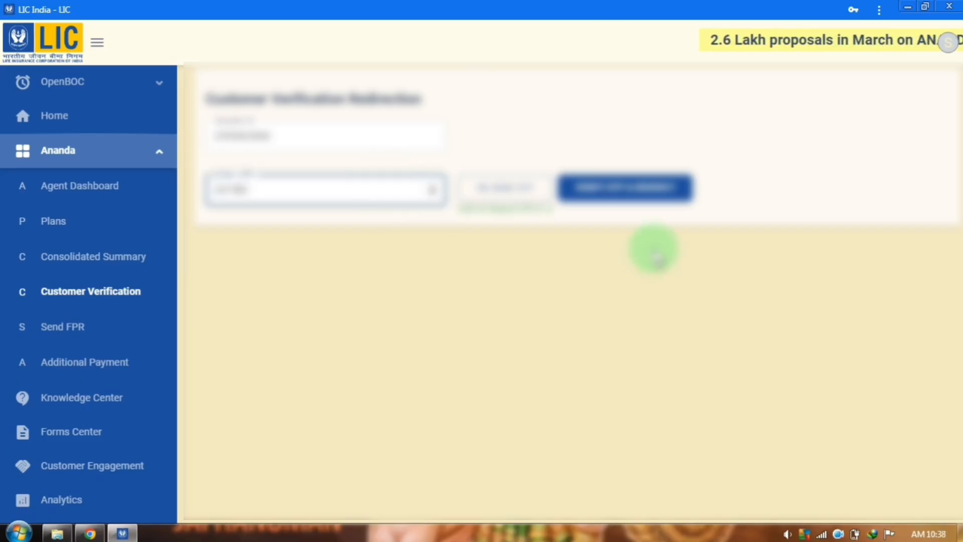
pyautogui.click(662, 195)
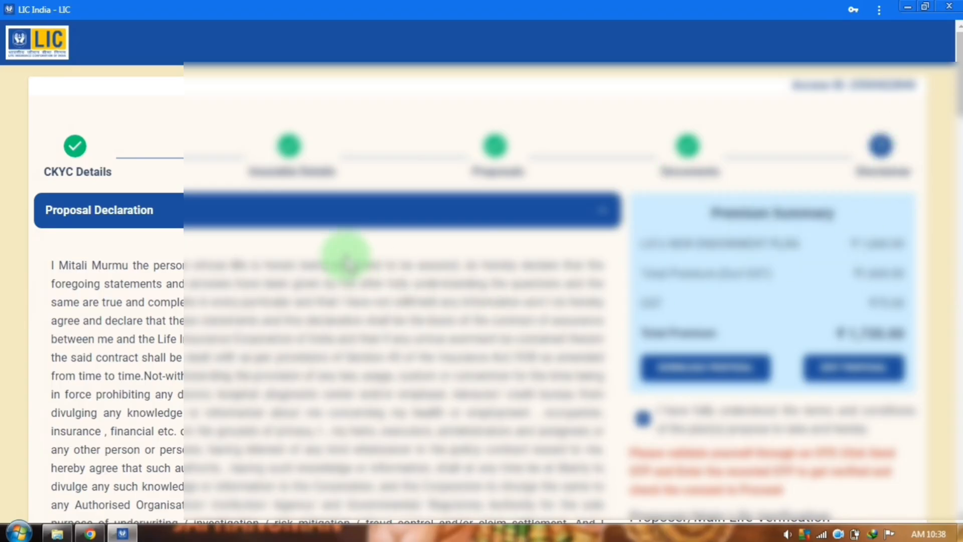
# Read through the declaration, then download the proposal as Proposal PDF (Document (3).pdf)
pyautogui.scroll(-10, 368, 244)
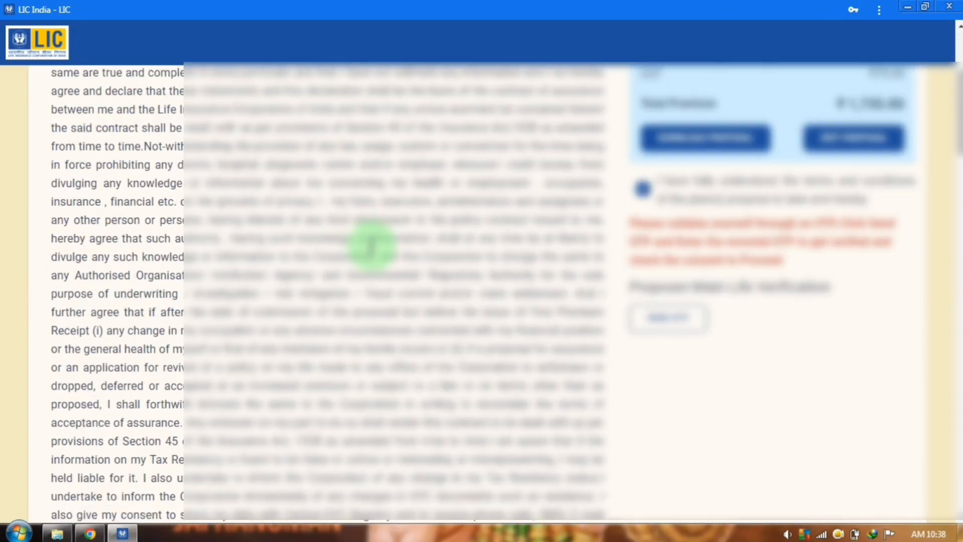
pyautogui.scroll(-15, 372, 246)
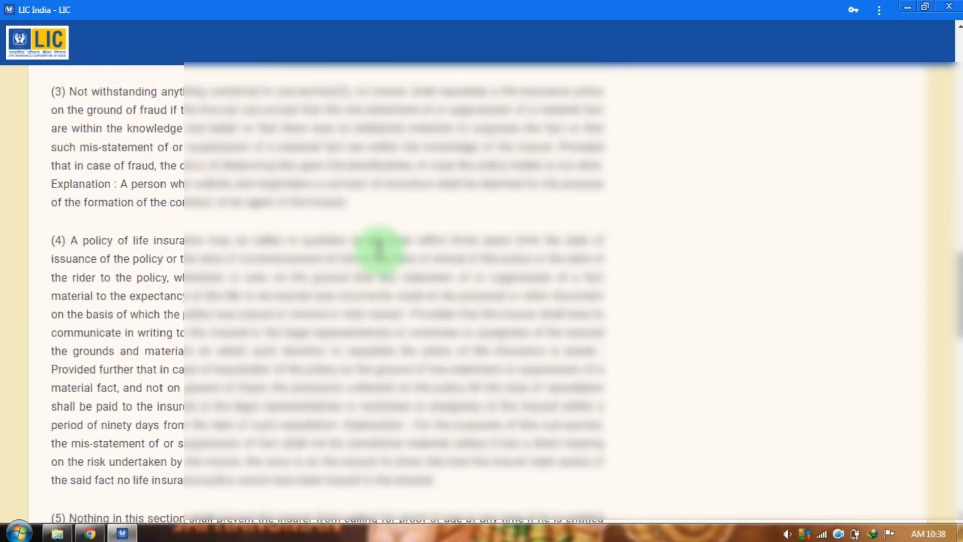
pyautogui.scroll(-4, 375, 236)
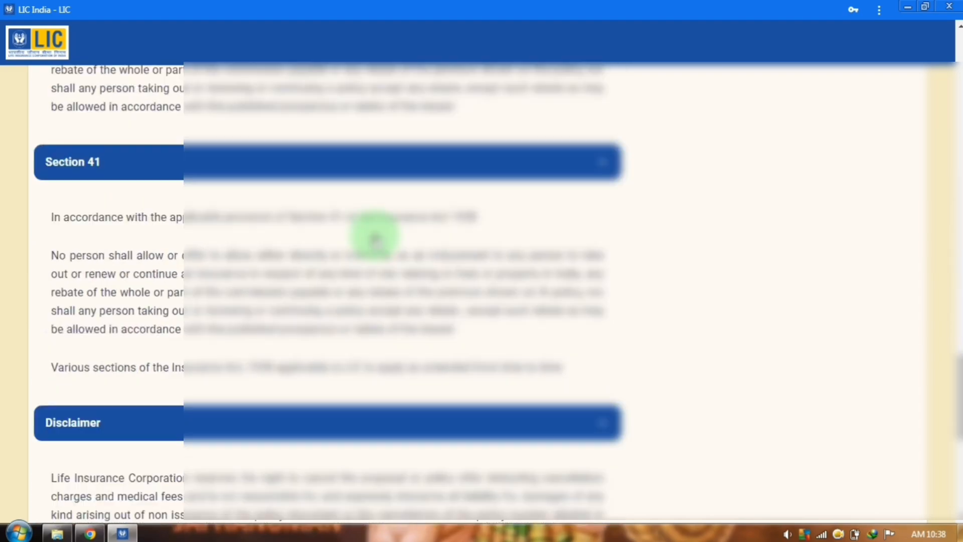
pyautogui.scroll(15, 412, 256)
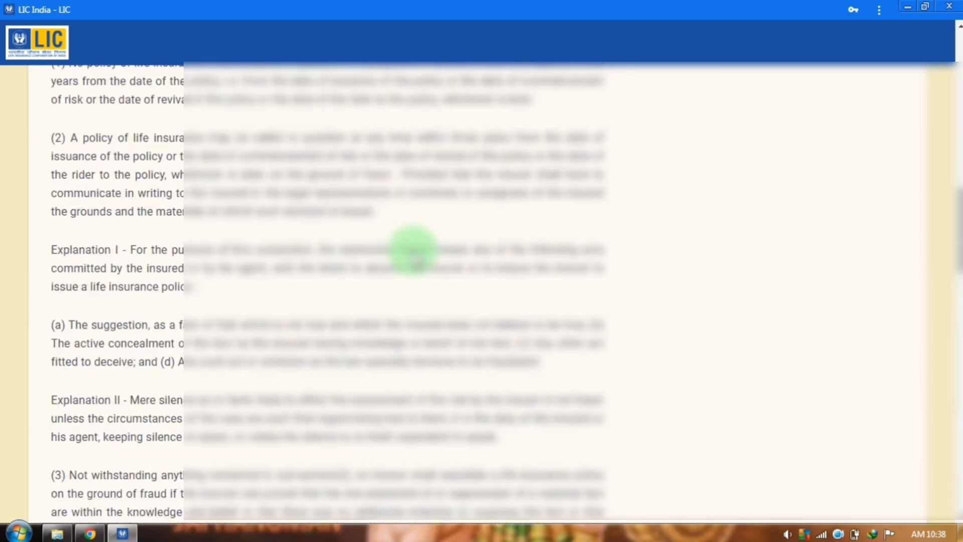
pyautogui.scroll(6, 412, 249)
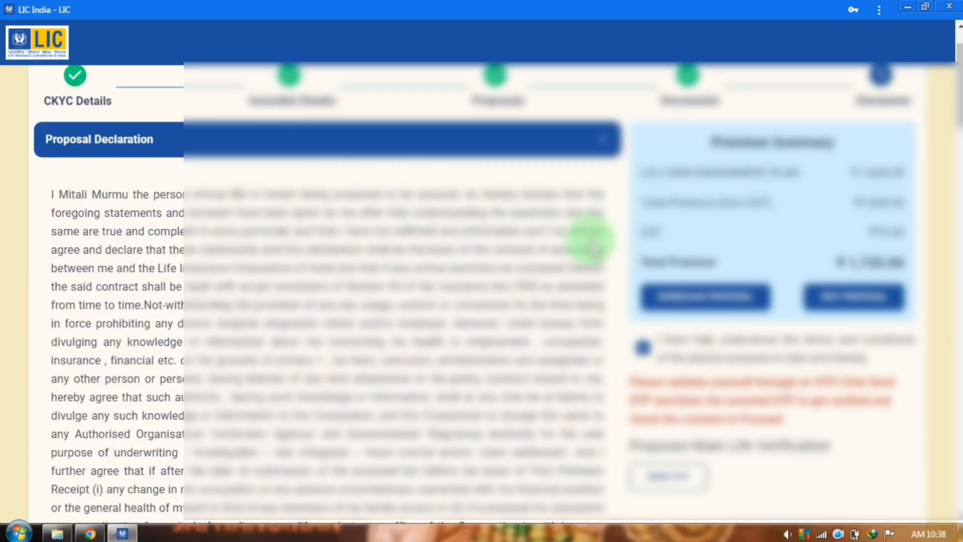
pyautogui.scroll(2, 582, 246)
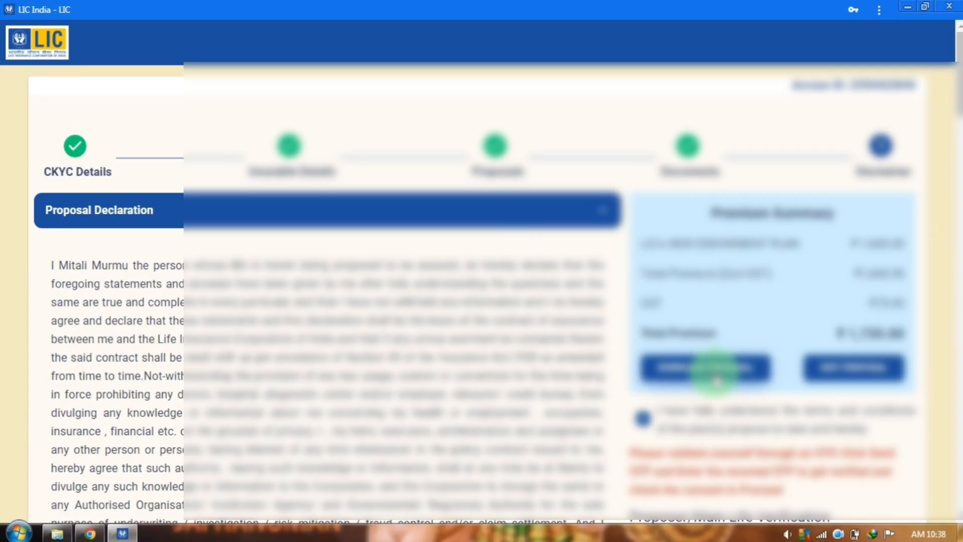
pyautogui.click(702, 371)
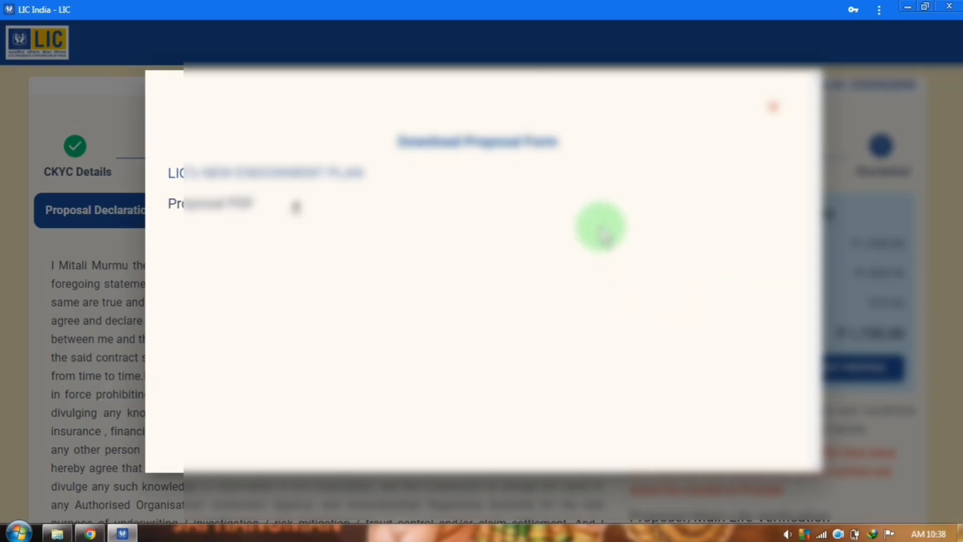
pyautogui.click(297, 207)
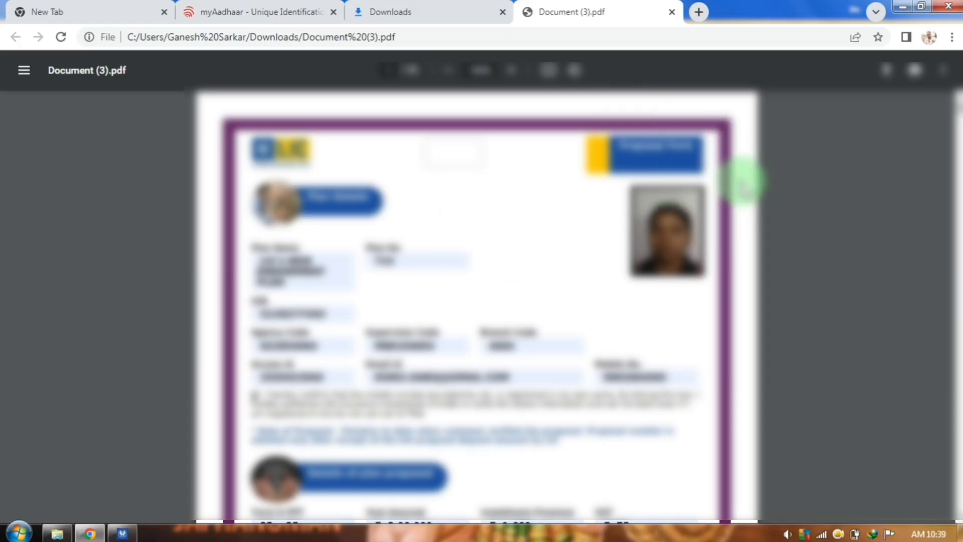
# Read the proposal PDF's later pages, then switch back to the LIC India portal
pyautogui.scroll(-4, 634, 281)
pyautogui.scroll(-10, 631, 289)
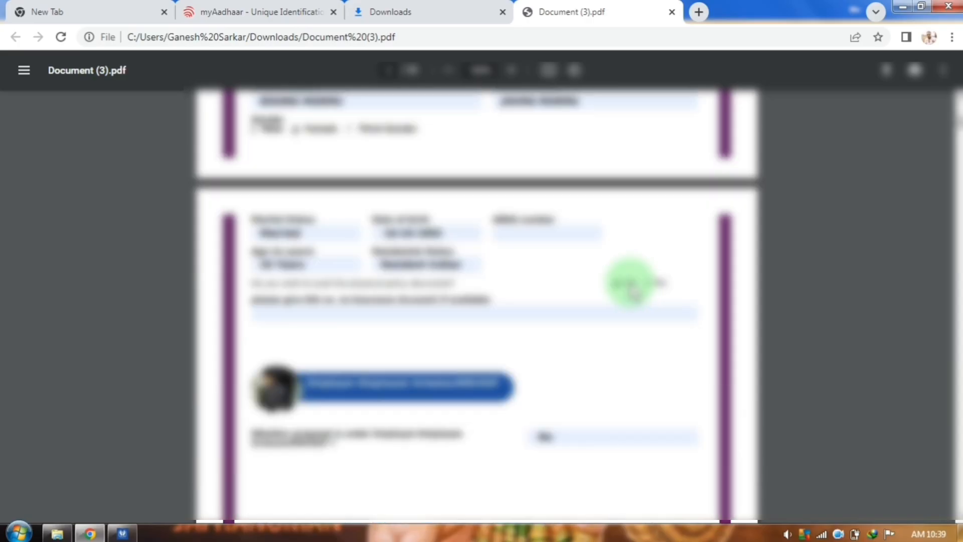
pyautogui.scroll(-15, 631, 287)
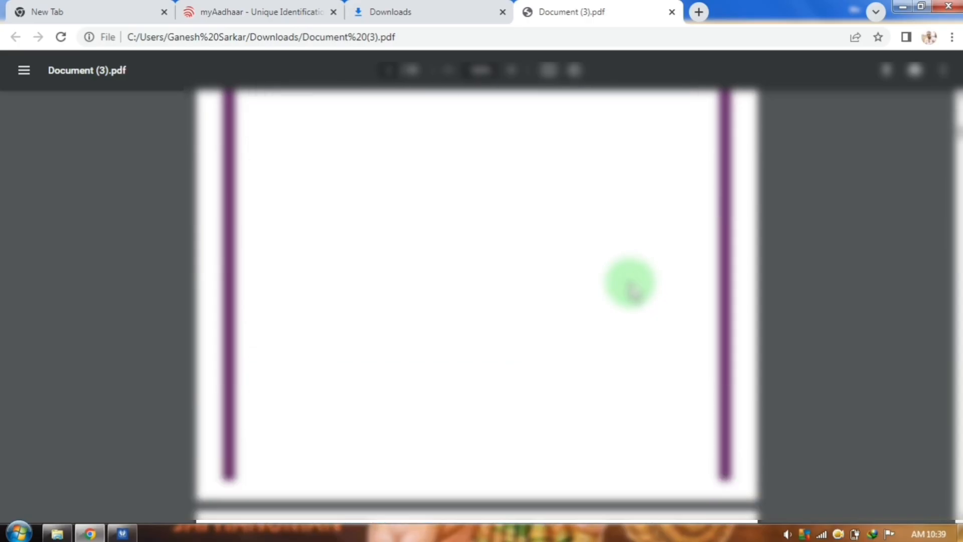
pyautogui.scroll(-6, 631, 290)
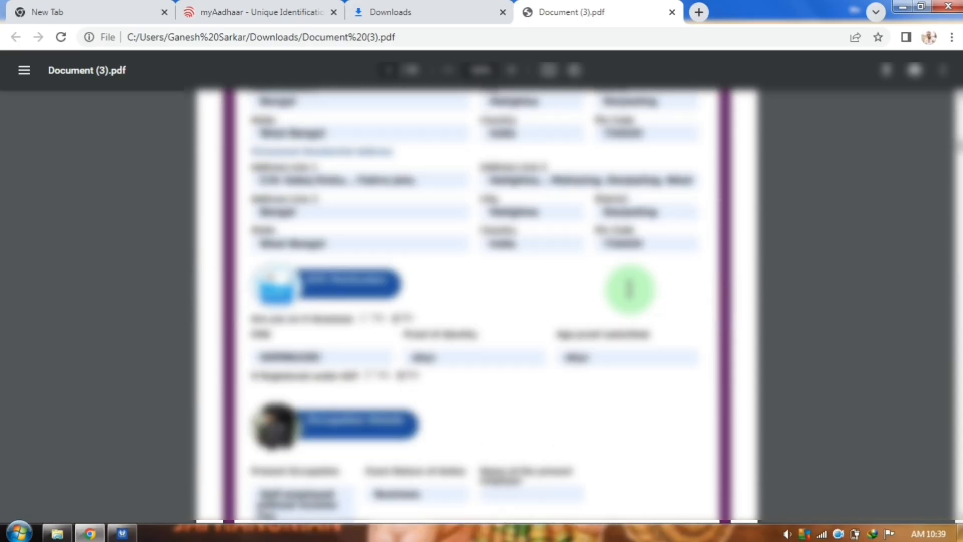
pyautogui.scroll(-10, 633, 299)
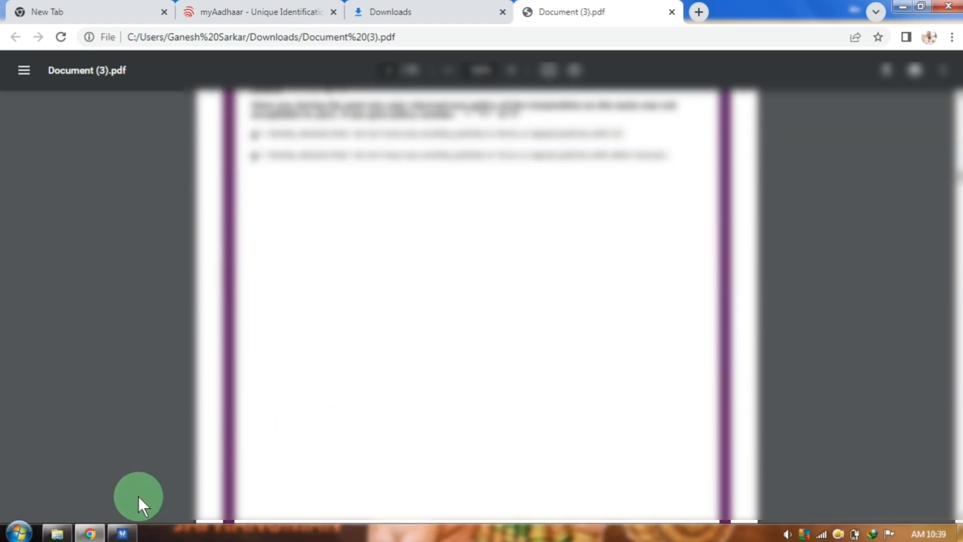
pyautogui.click(123, 533)
pyautogui.click(772, 105)
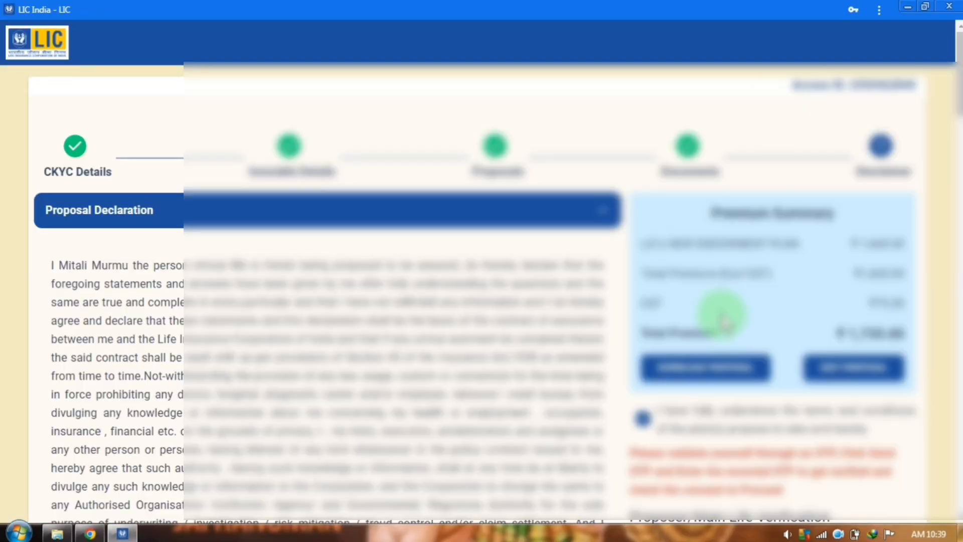
# Send and verify the proposer's declaration OTP to open the ₹1,735 Paytm payment
pyautogui.scroll(-3, 720, 311)
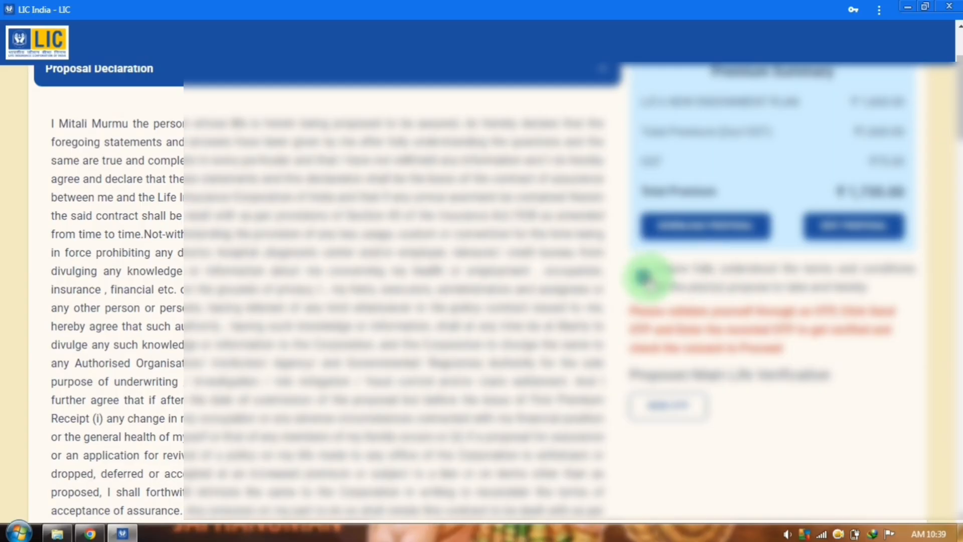
pyautogui.click(671, 413)
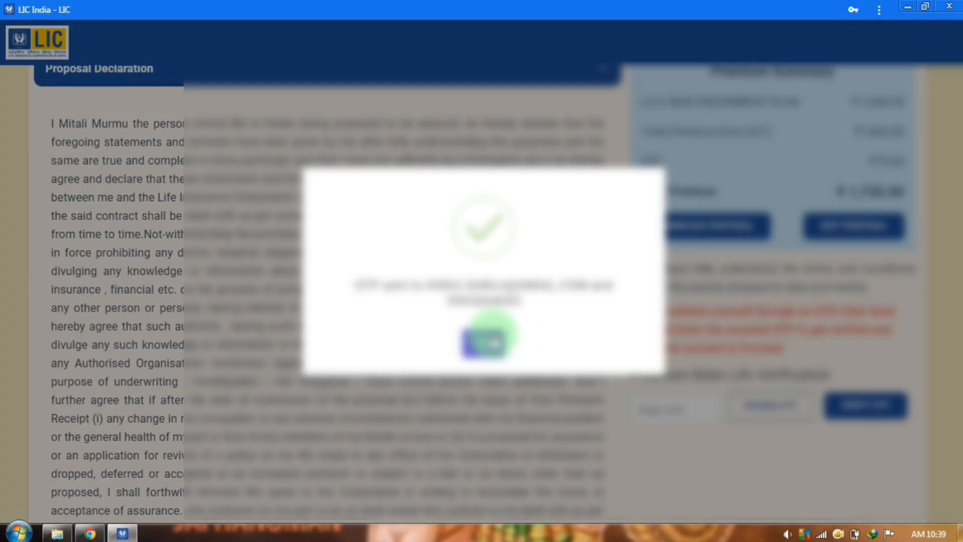
pyautogui.click(487, 343)
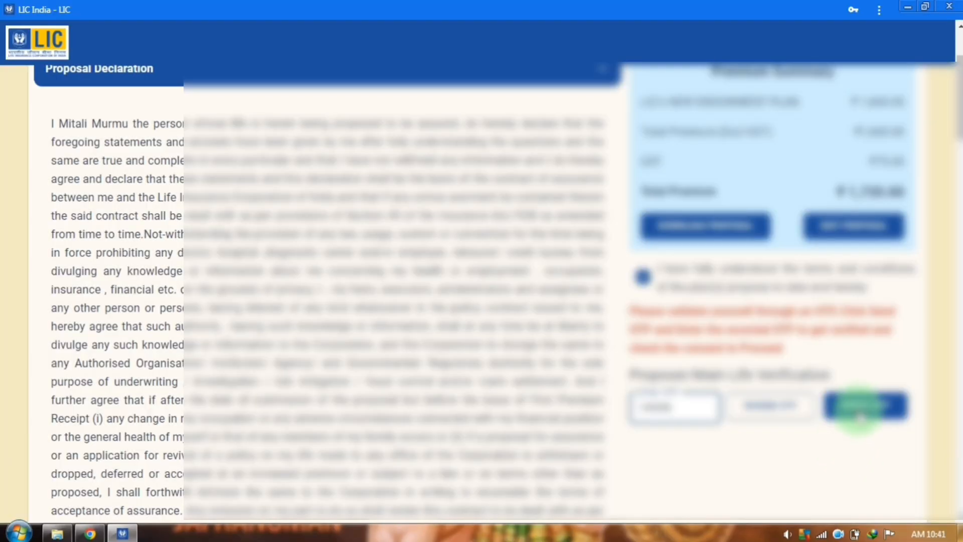
pyautogui.click(862, 412)
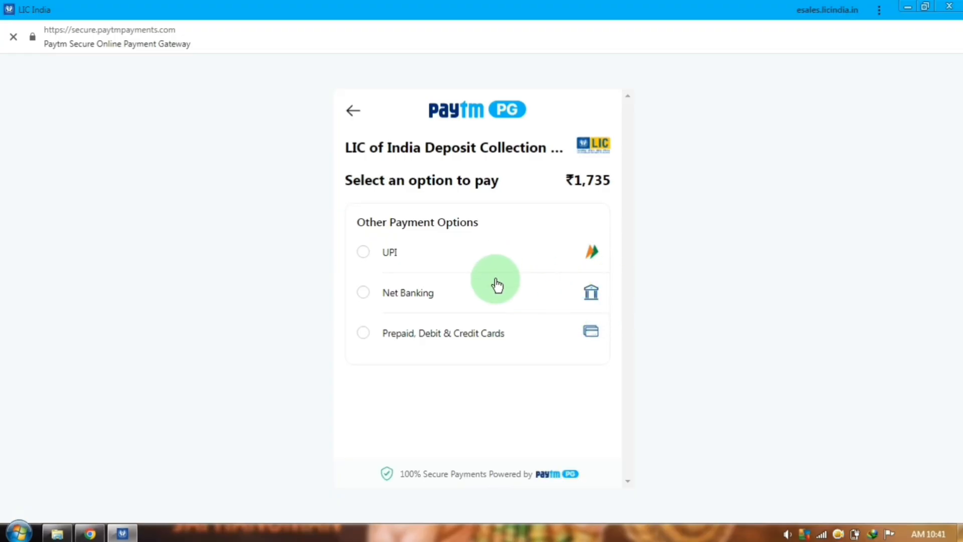
# Pay the ₹1,735 deposit by UPI using the customer's mobile number, then return to LIC
pyautogui.click(505, 333)
pyautogui.click(512, 377)
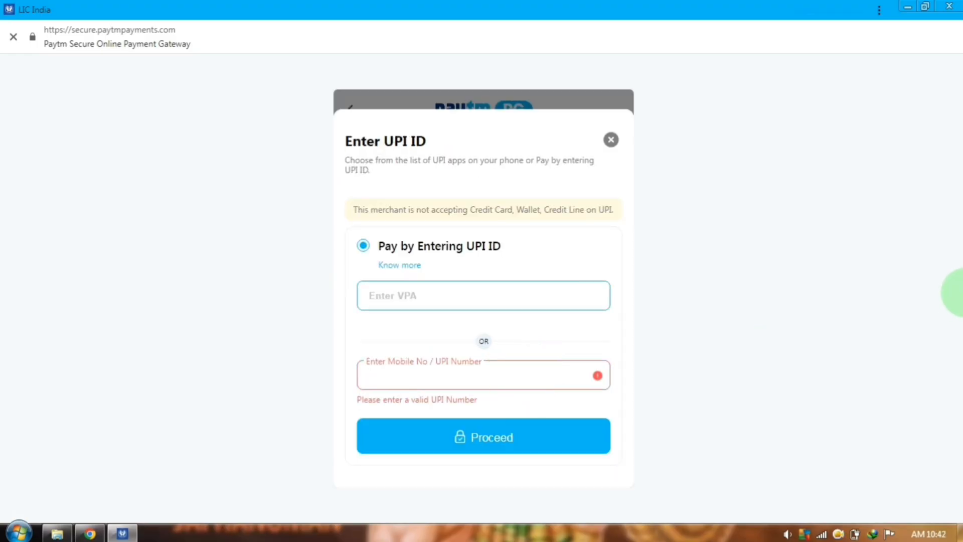
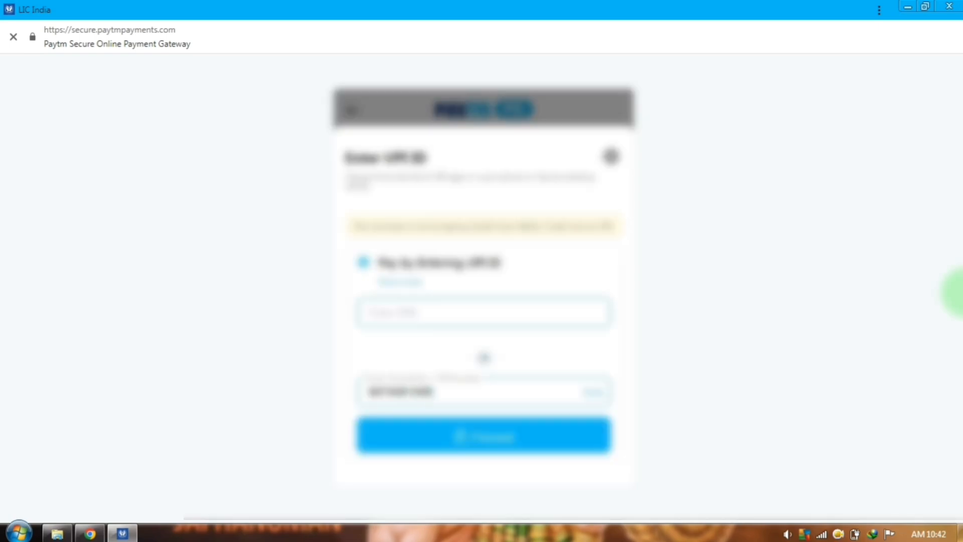
pyautogui.click(595, 393)
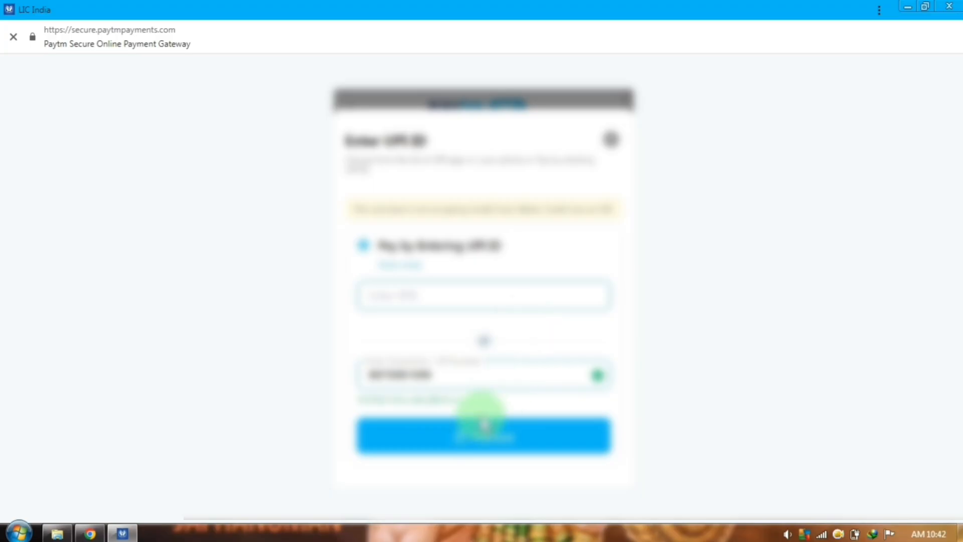
pyautogui.click(473, 437)
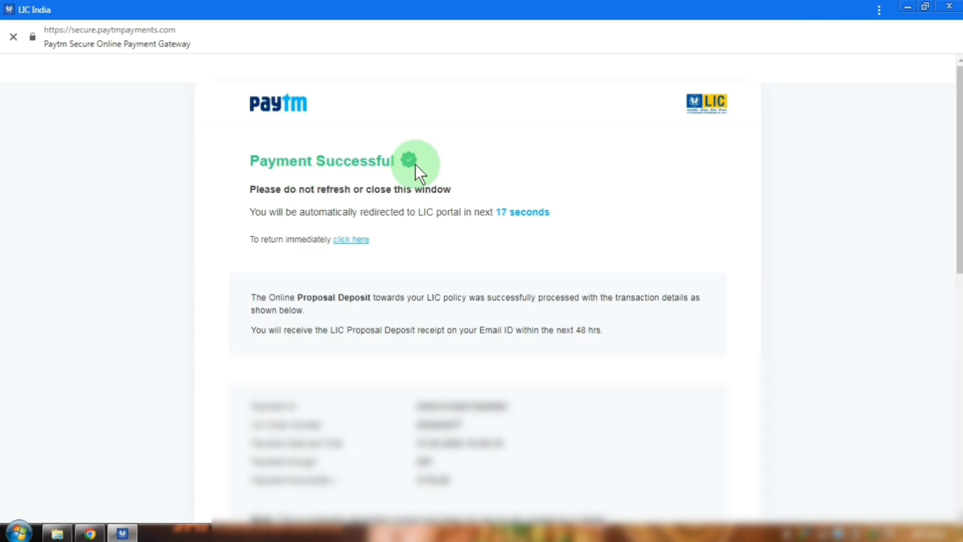
pyautogui.click(358, 239)
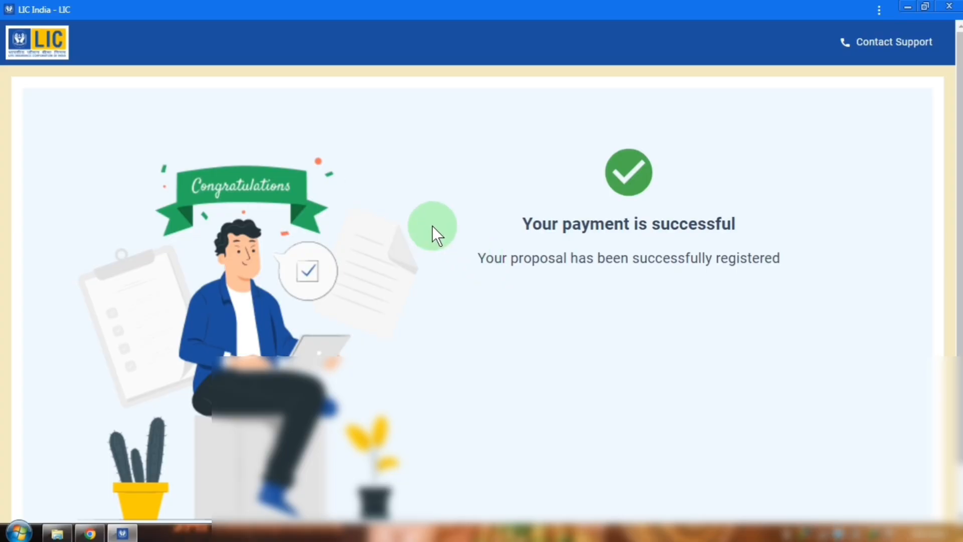
# Review the payment-success page, then minimise it to reveal the Ananda One Man Office page
pyautogui.scroll(-1, 527, 317)
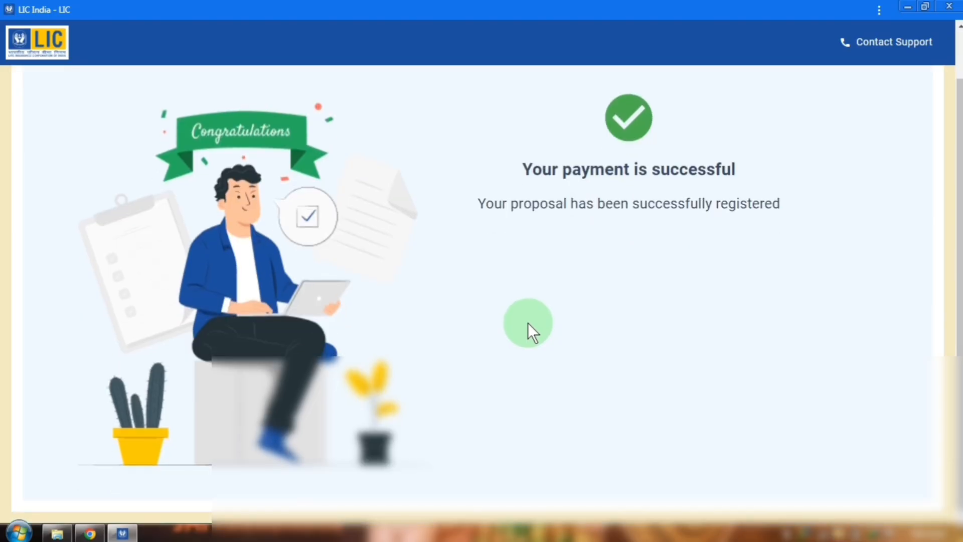
pyautogui.scroll(1, 528, 317)
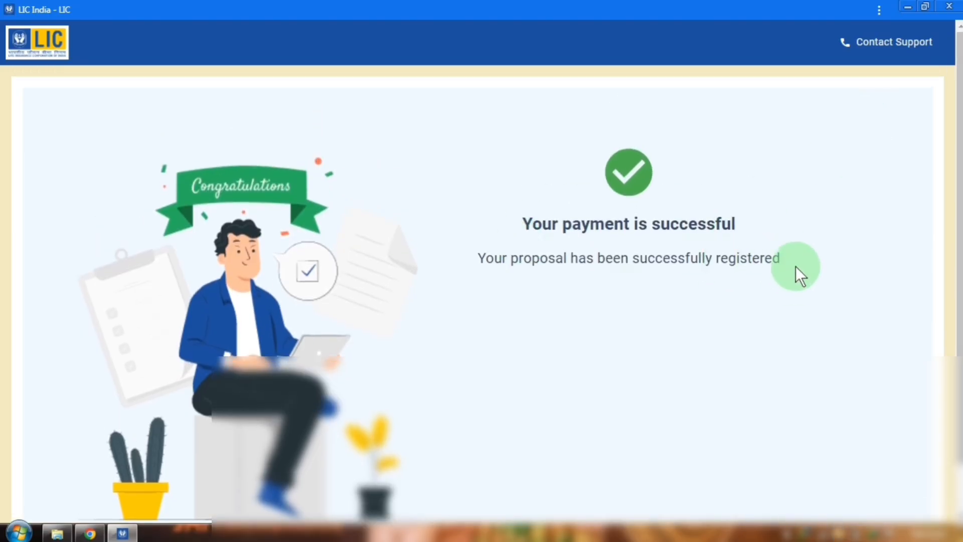
pyautogui.click(908, 6)
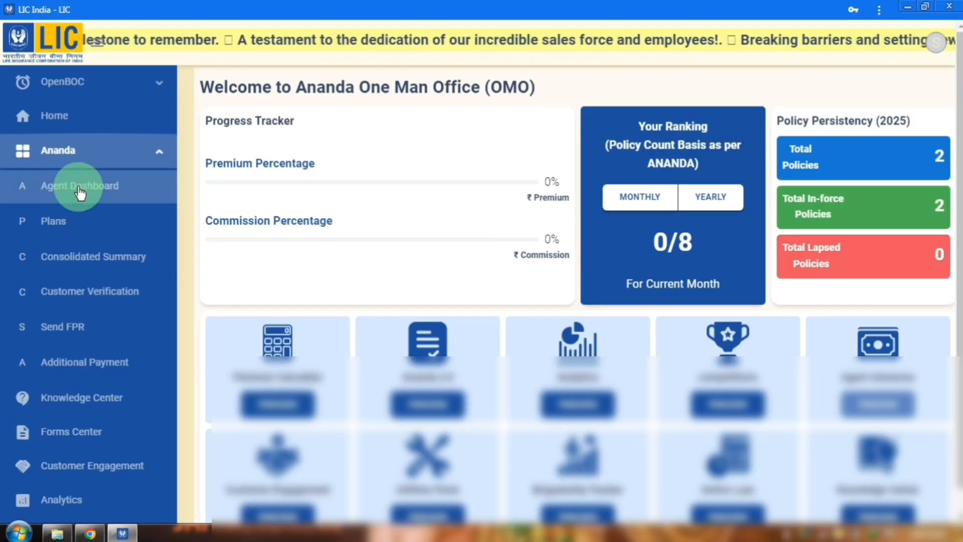
# On the Agent Dashboard, view all MHRs, refresh the counts to 0, then view all Policies
pyautogui.click(79, 186)
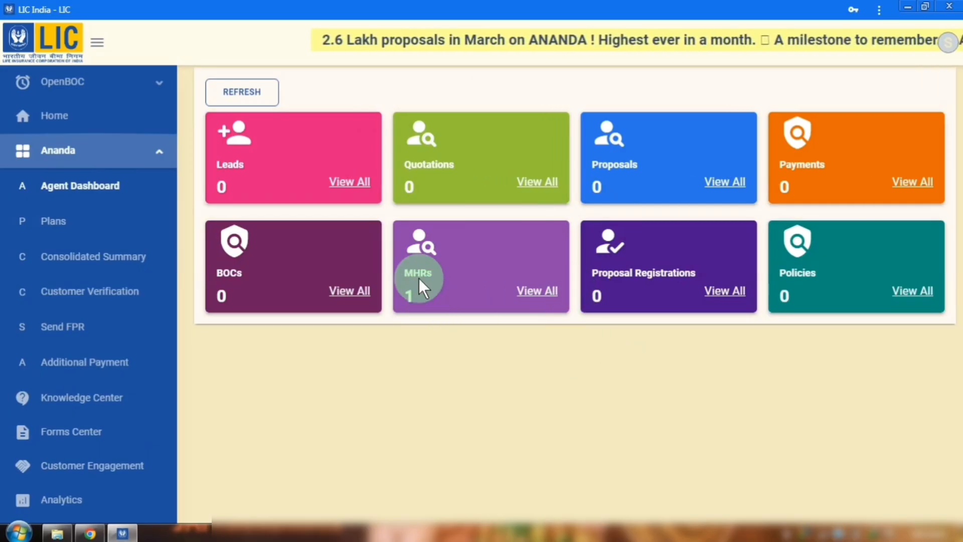
pyautogui.click(538, 292)
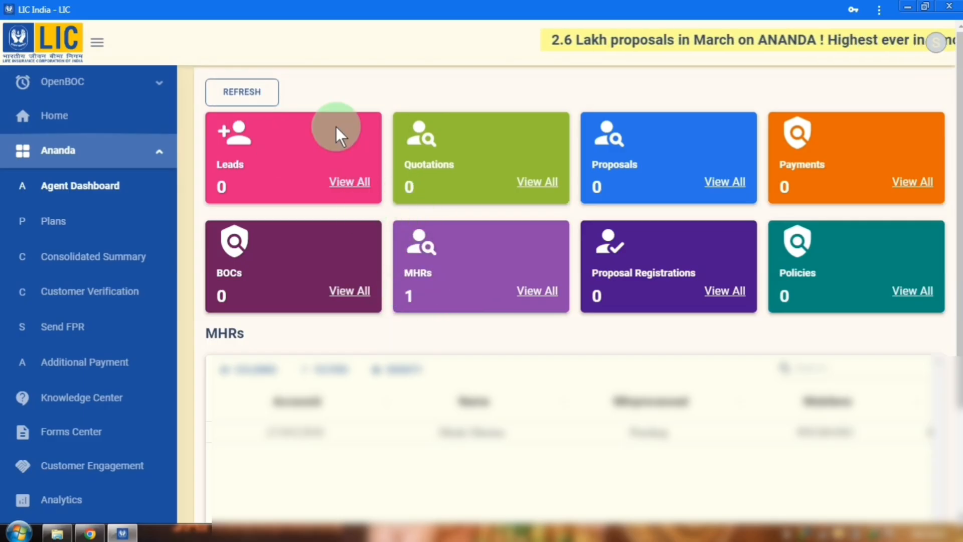
pyautogui.click(257, 94)
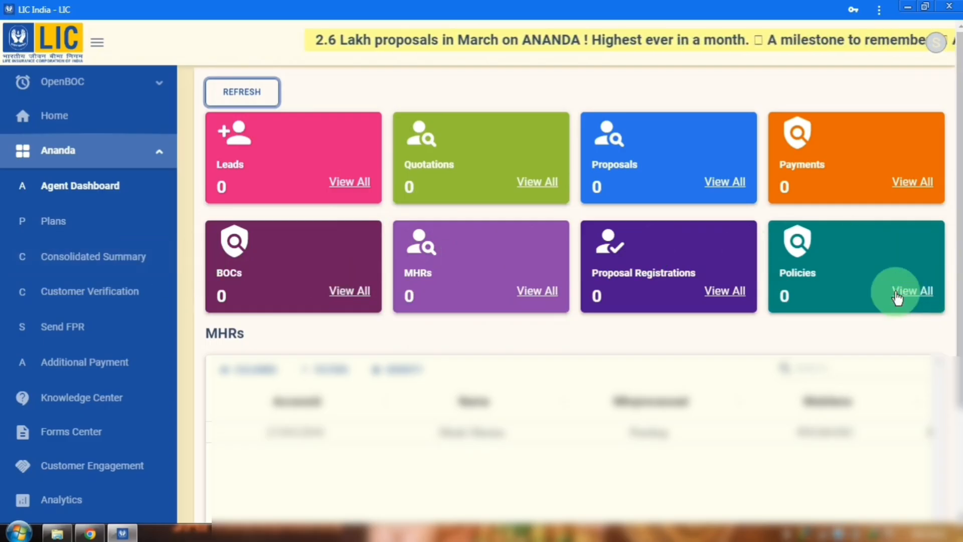
pyautogui.click(913, 289)
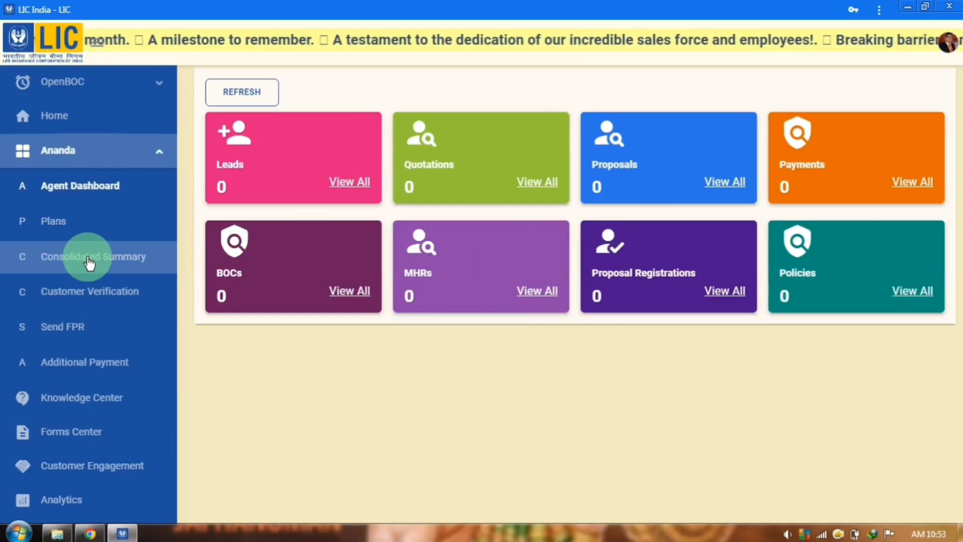
# Select an Access ID from the Consolidated Summary dropdown and submit it to load the summary
pyautogui.click(438, 219)
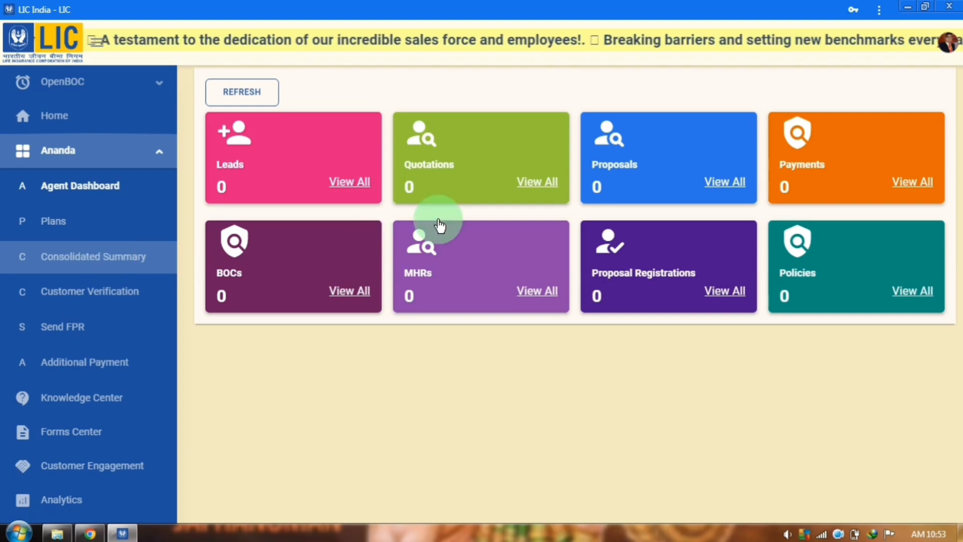
pyautogui.click(281, 135)
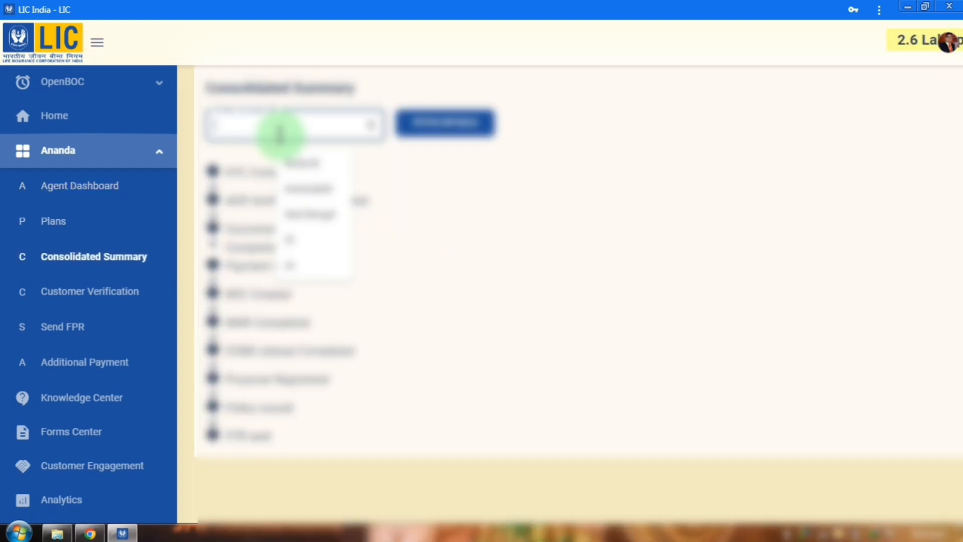
pyautogui.click(280, 135)
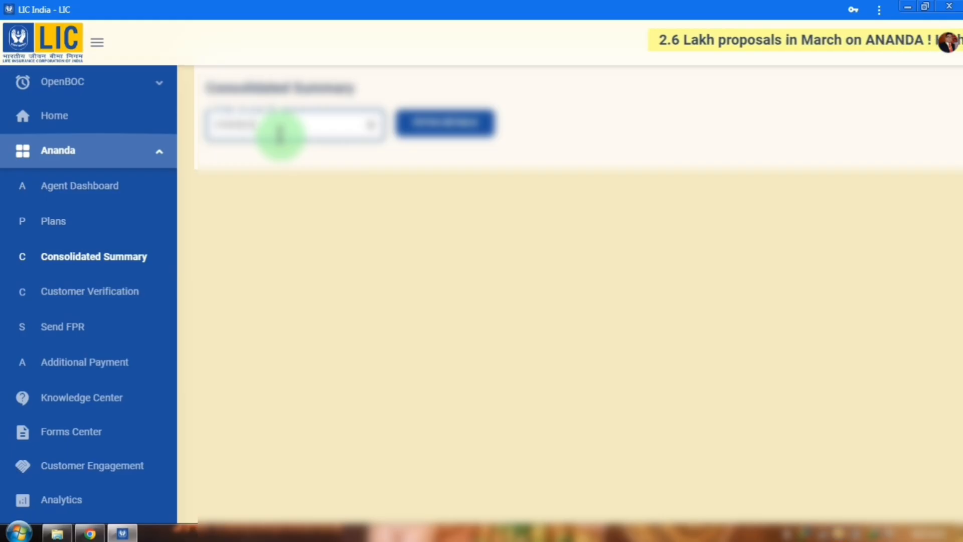
pyautogui.click(452, 122)
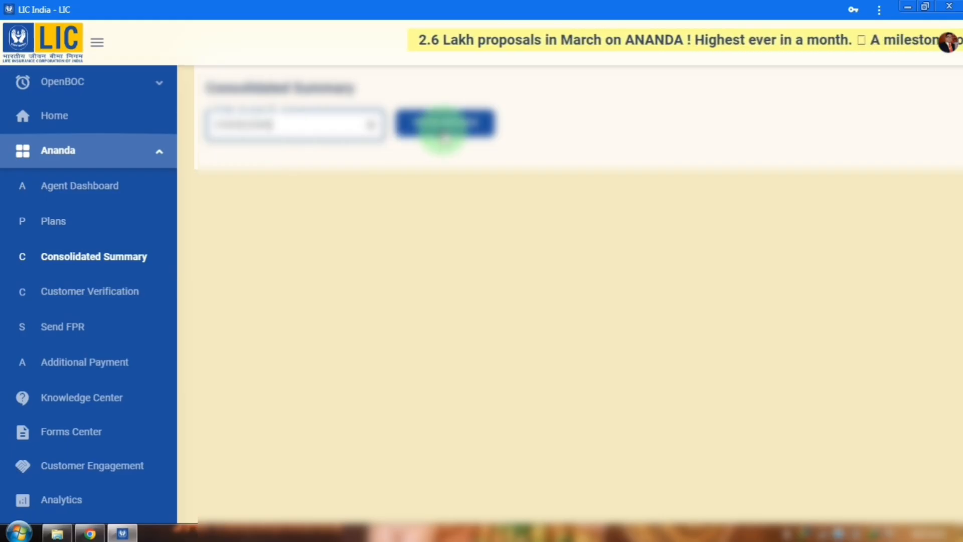